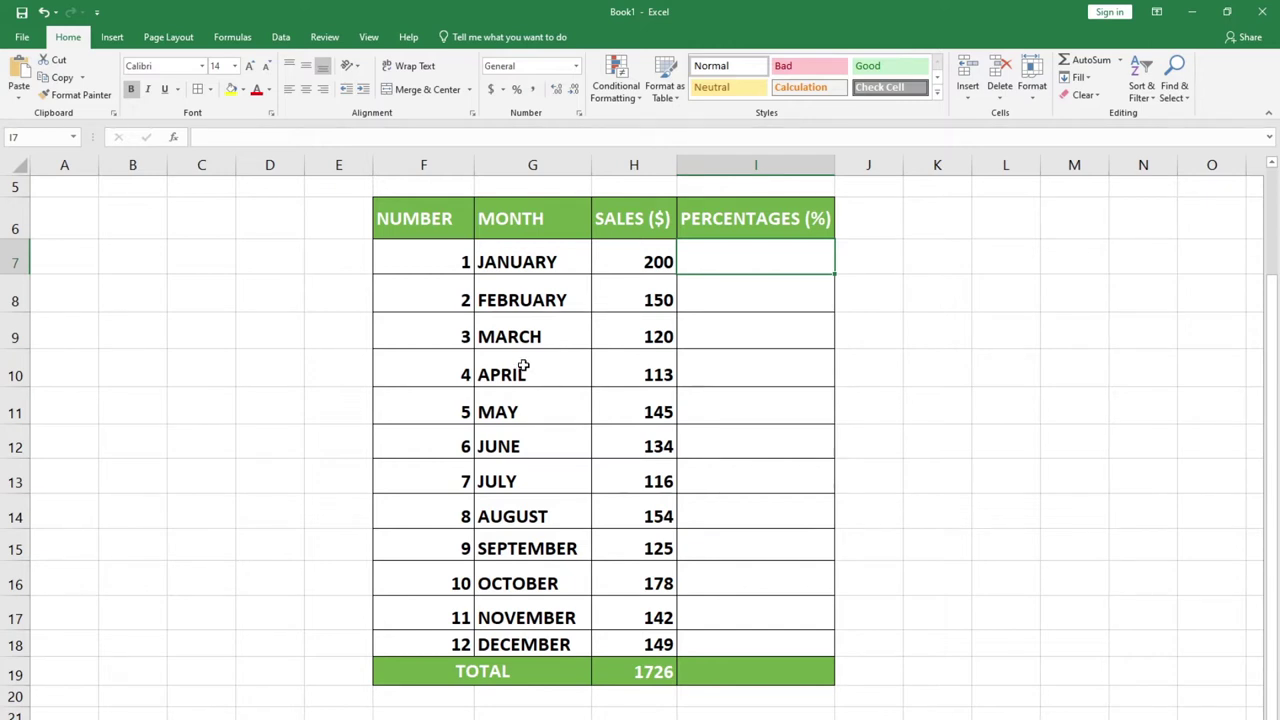
Step: Inspect the =SUM(H7:H18) formula behind the 1726 total, then start editing cell I7
click(645, 677)
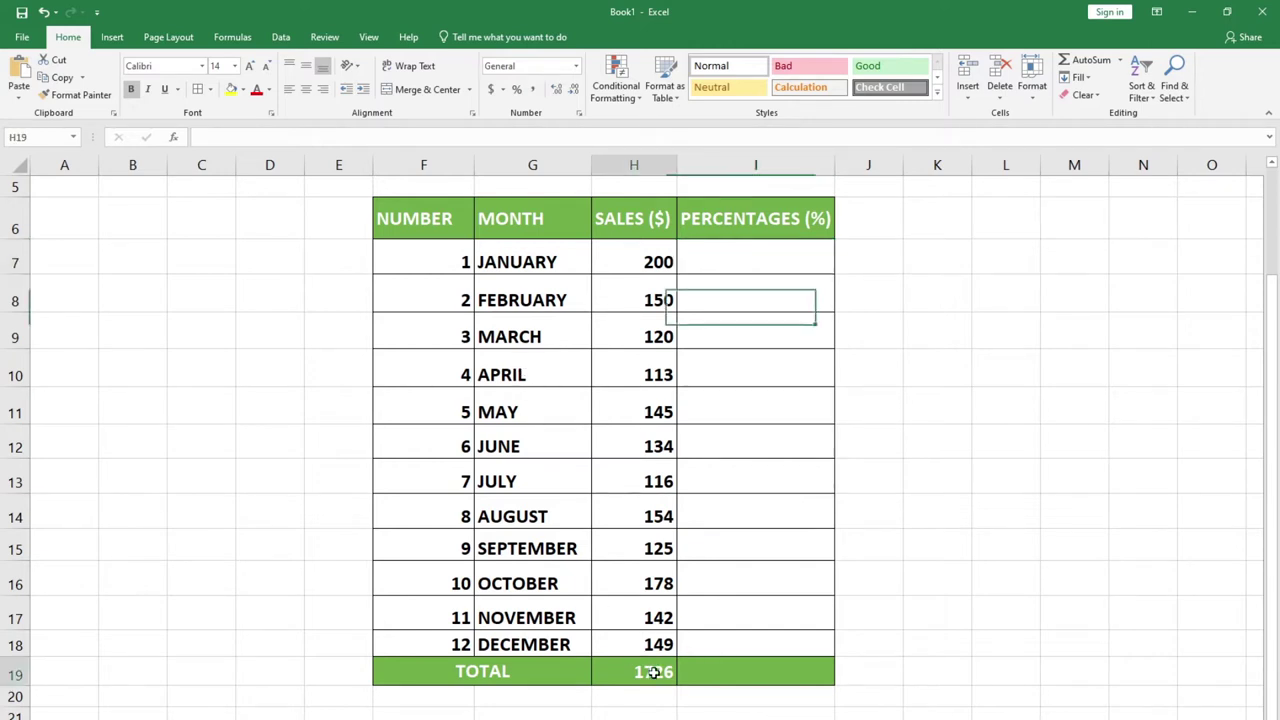
click(500, 676)
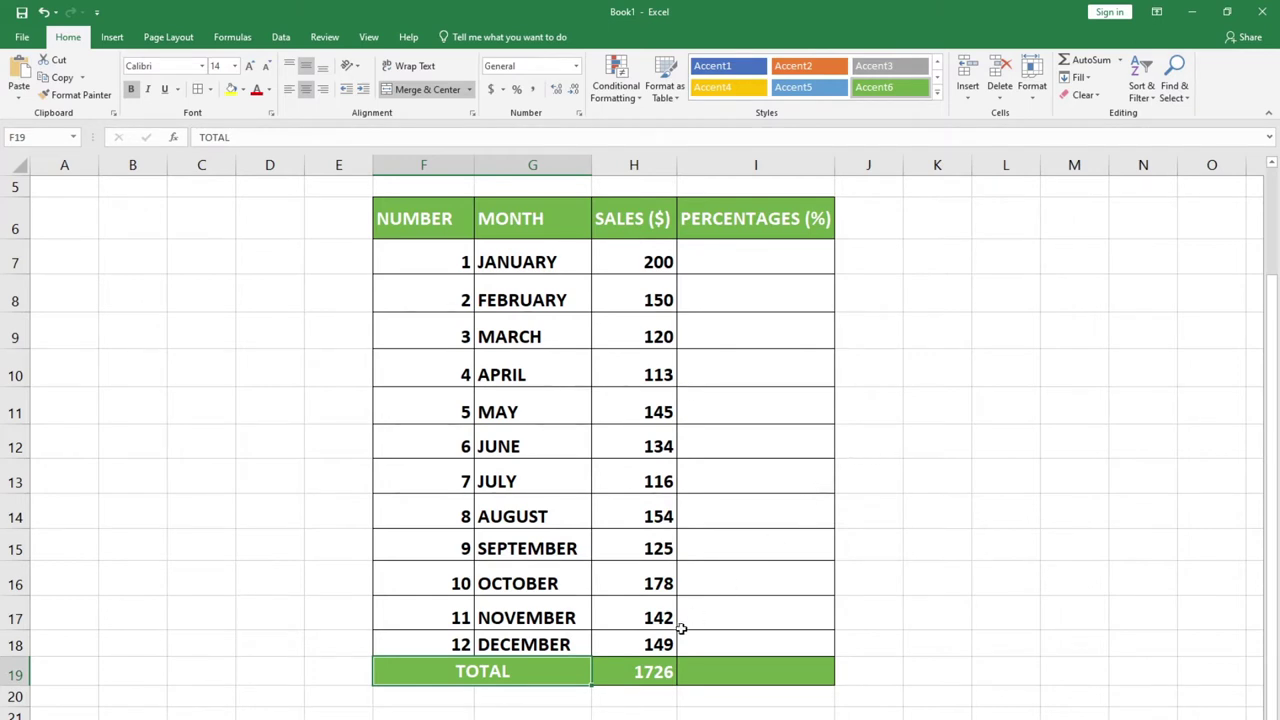
click(652, 678)
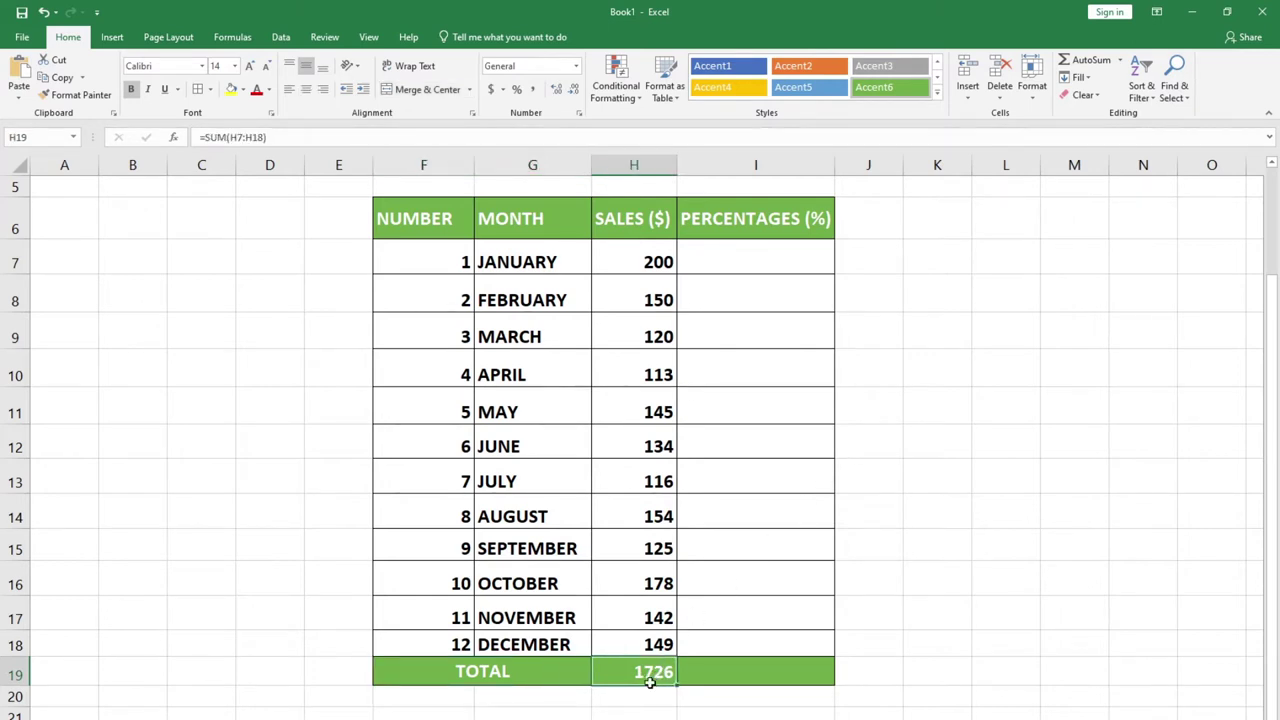
drag(502, 264, 660, 258)
click(726, 257)
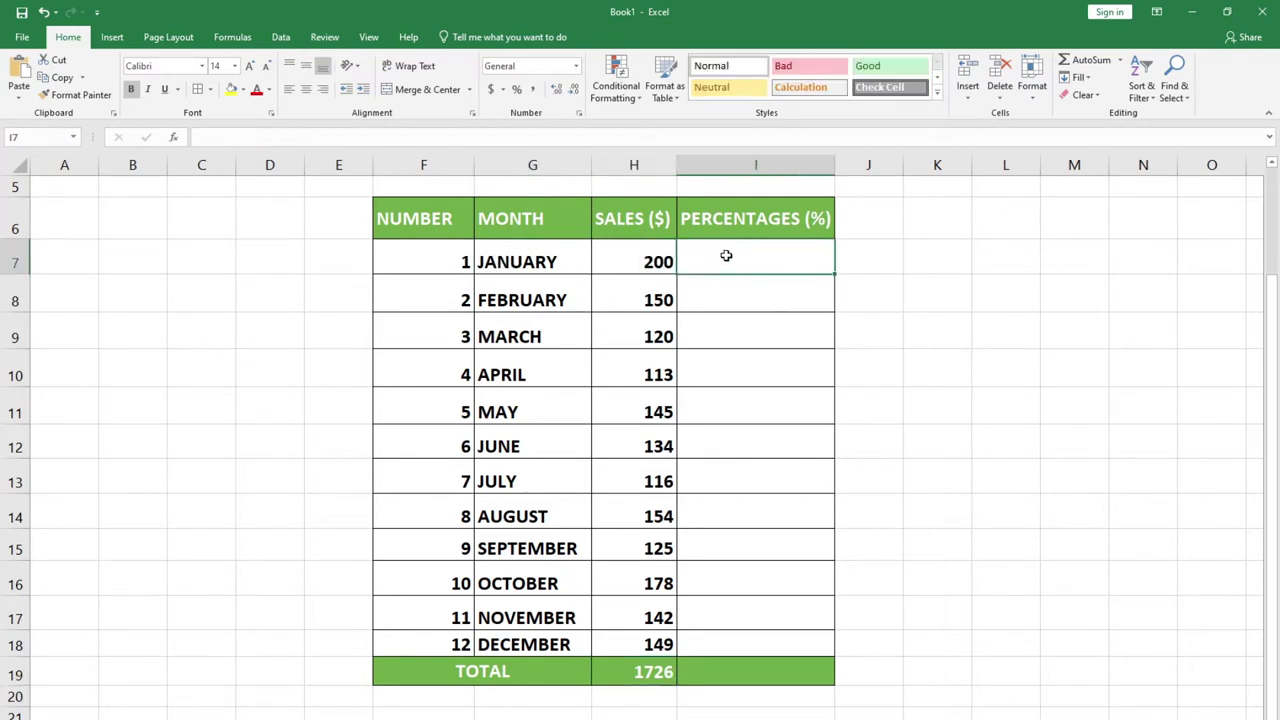
click(642, 672)
double_click(721, 253)
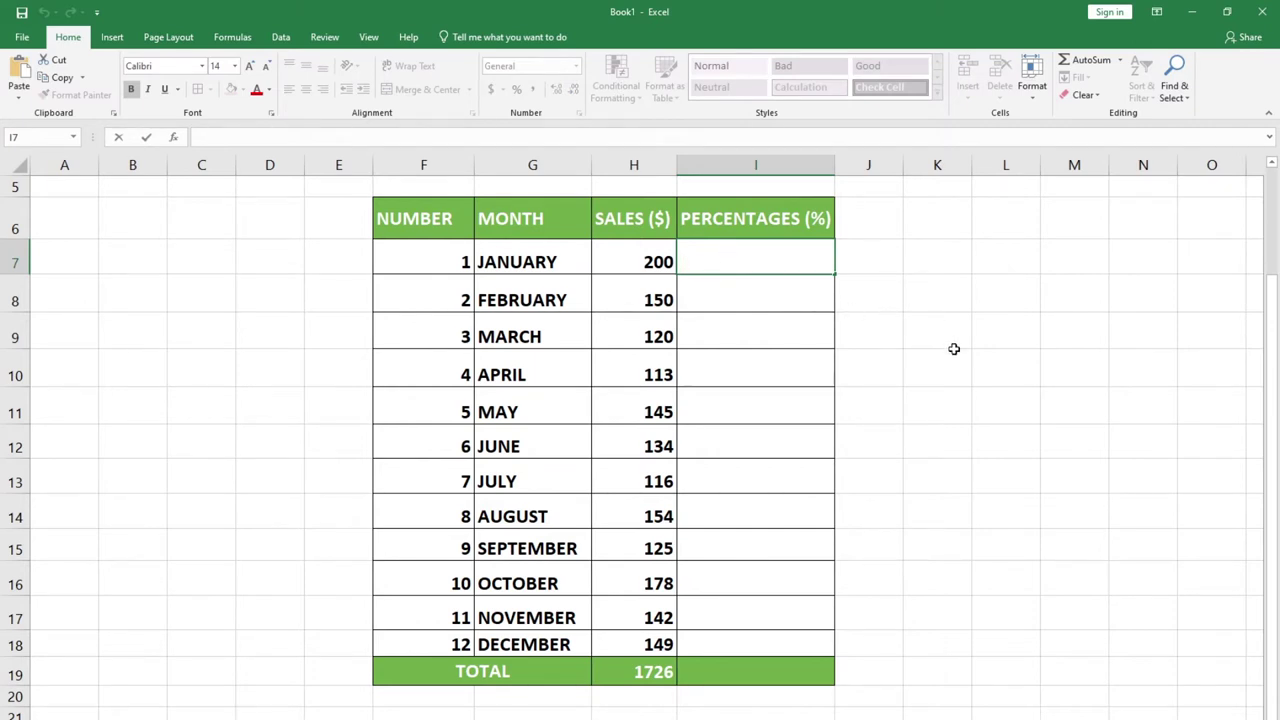
Step: Enter =(H7/H19)*100 in I7 so January's share shows 11.58748552
text(=)
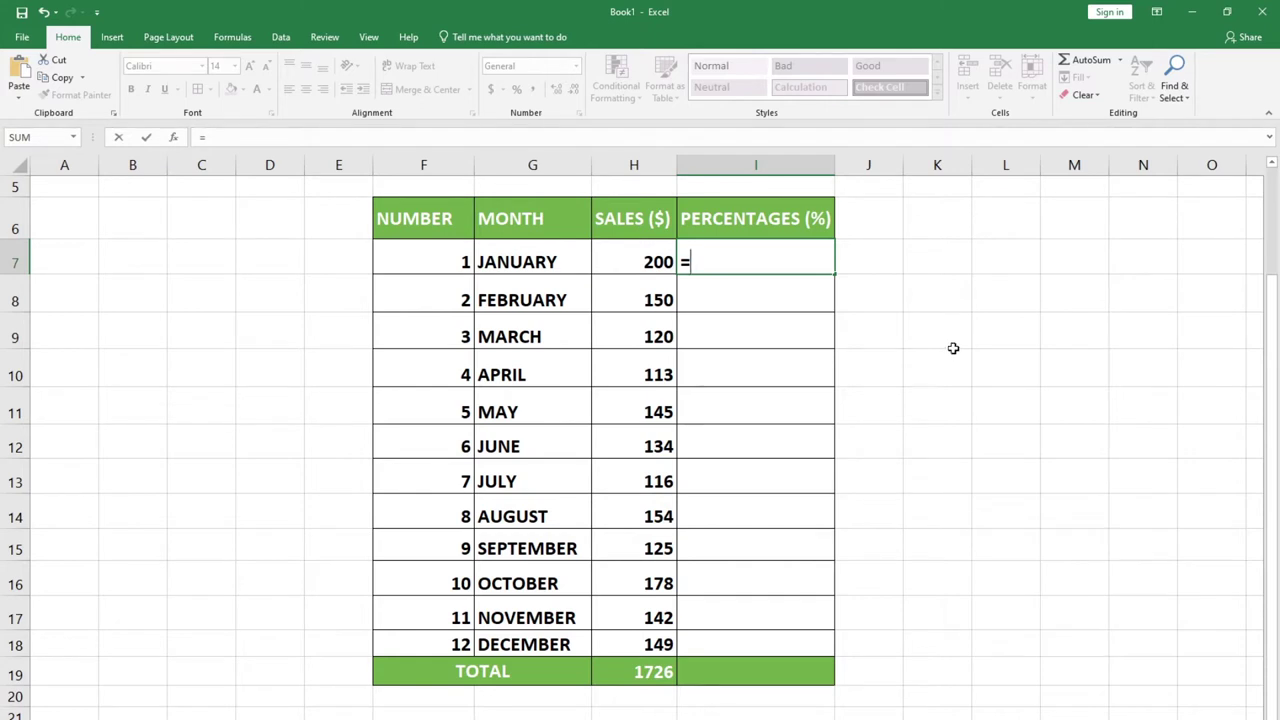
click(640, 261)
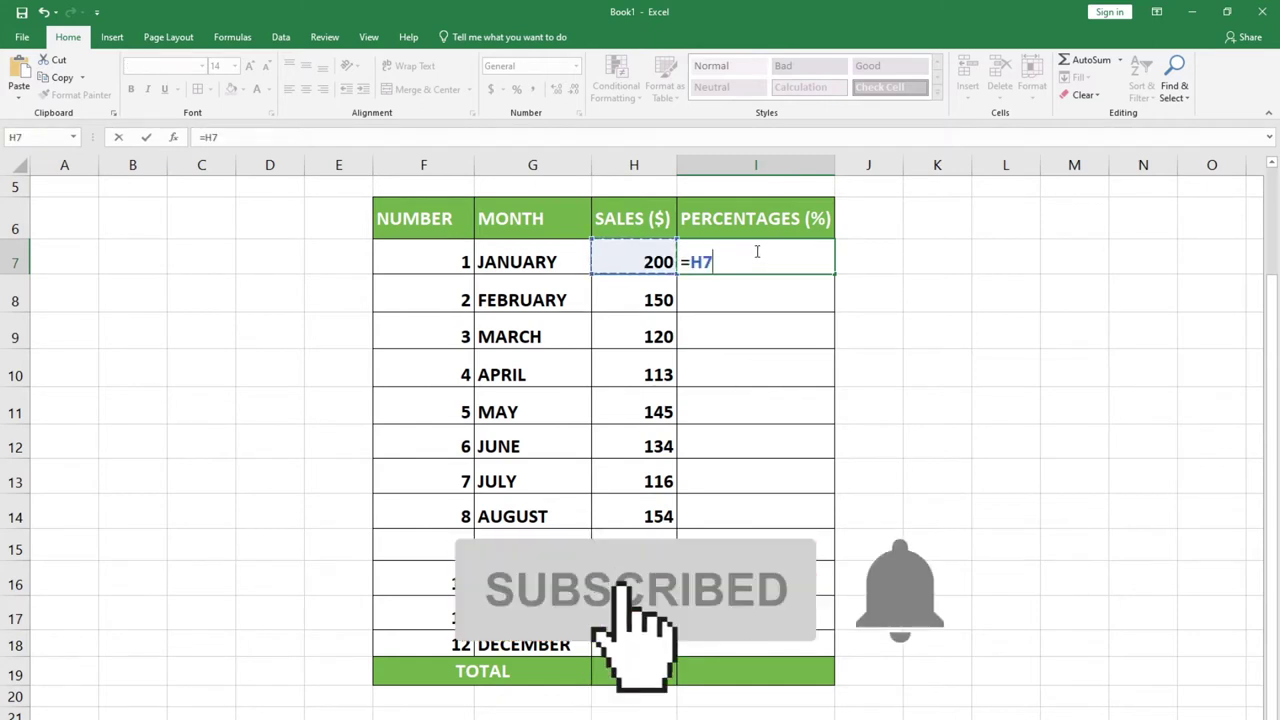
text(/)
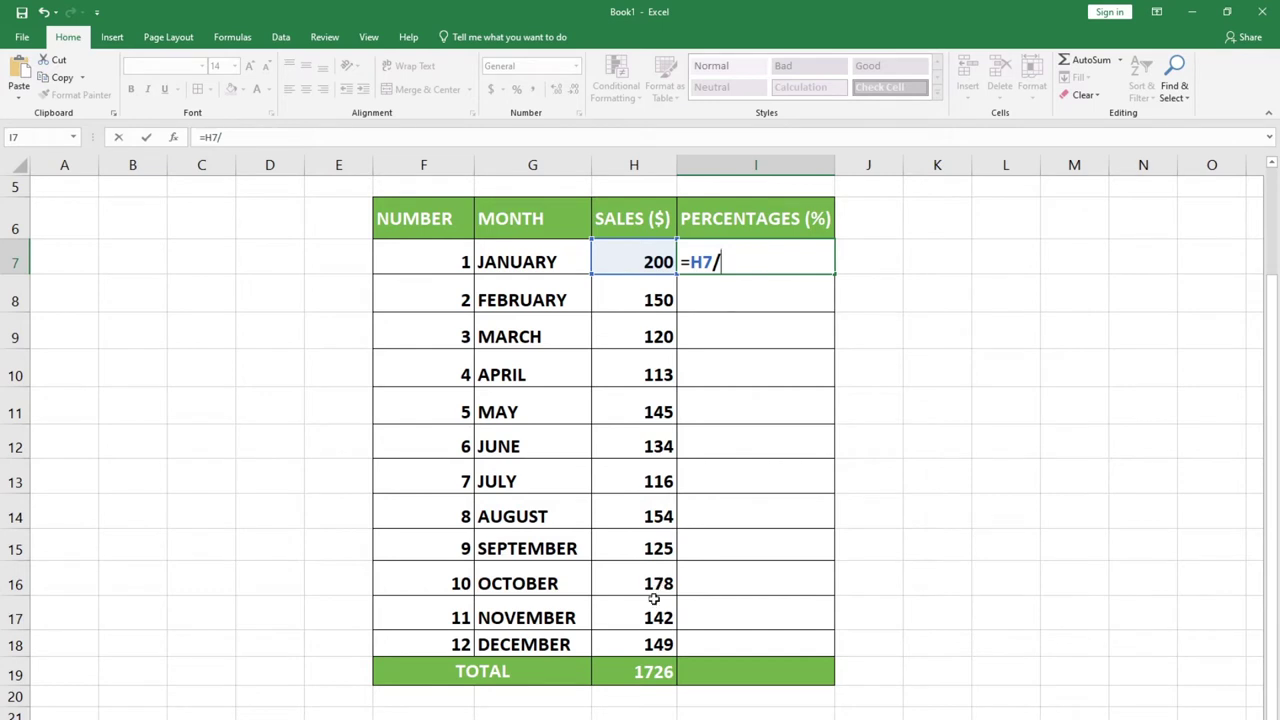
click(639, 673)
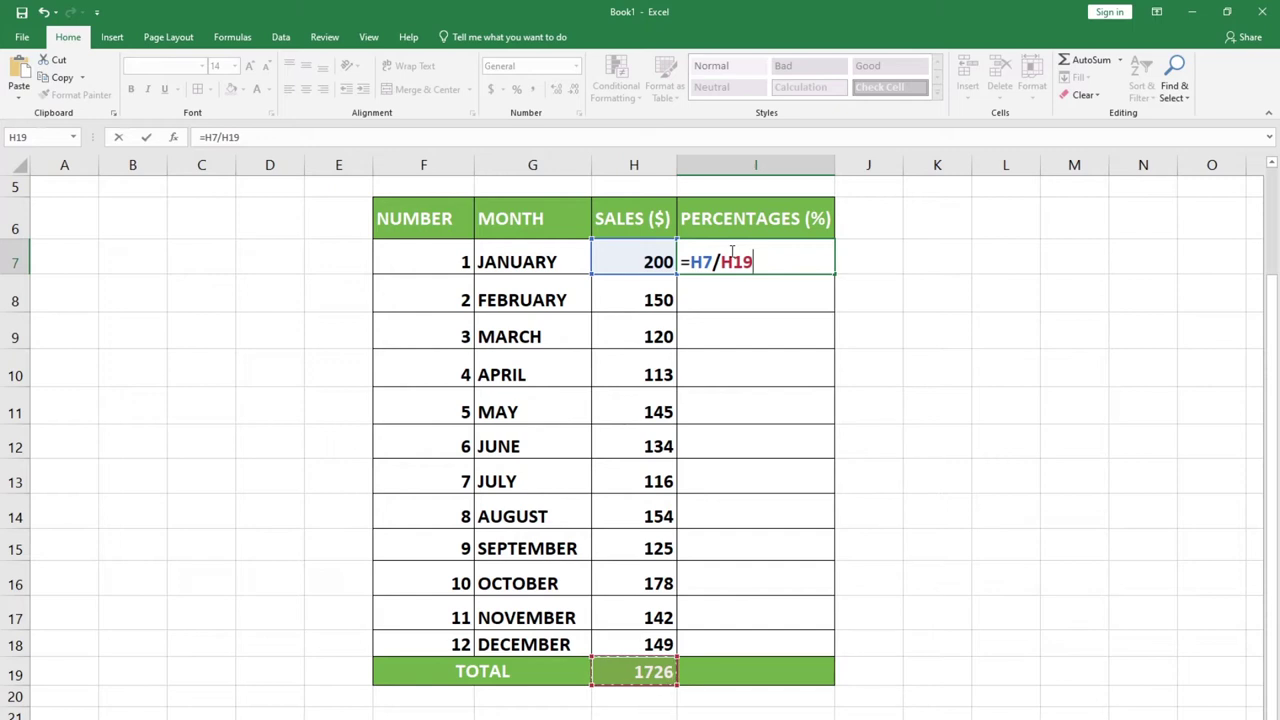
text())
click(691, 260)
text(()
click(790, 259)
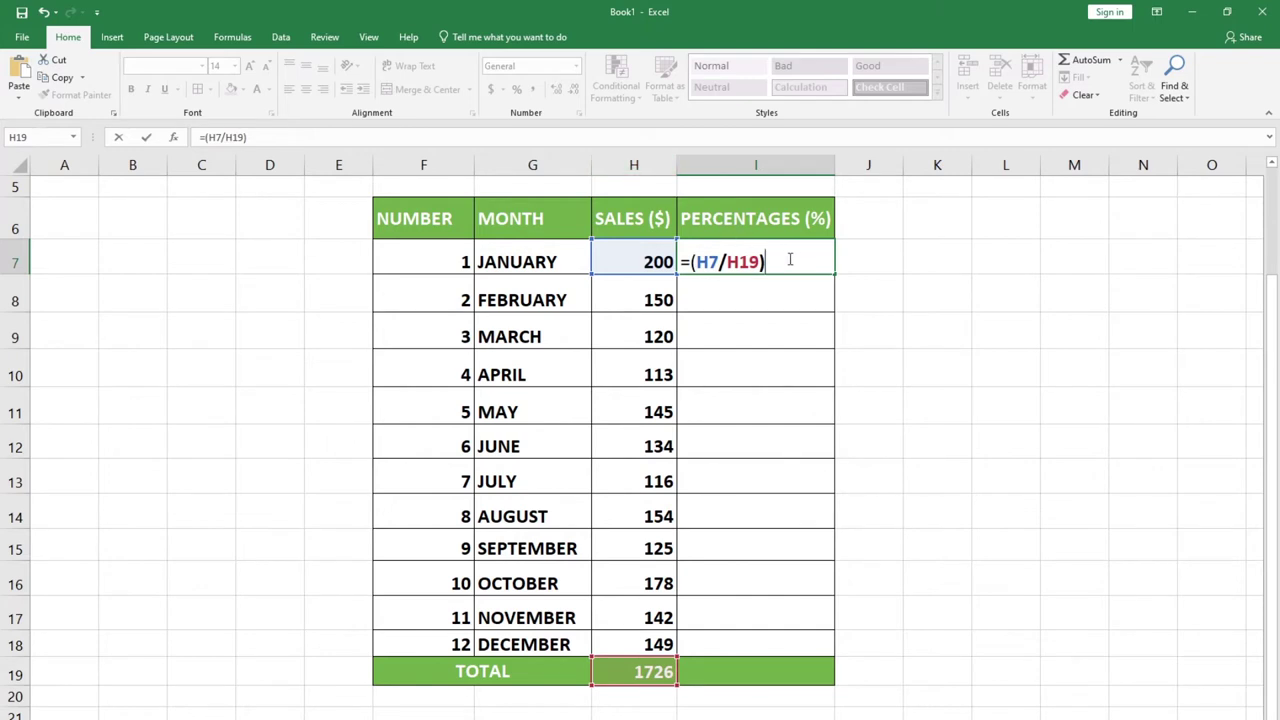
text(*100)
key(Return)
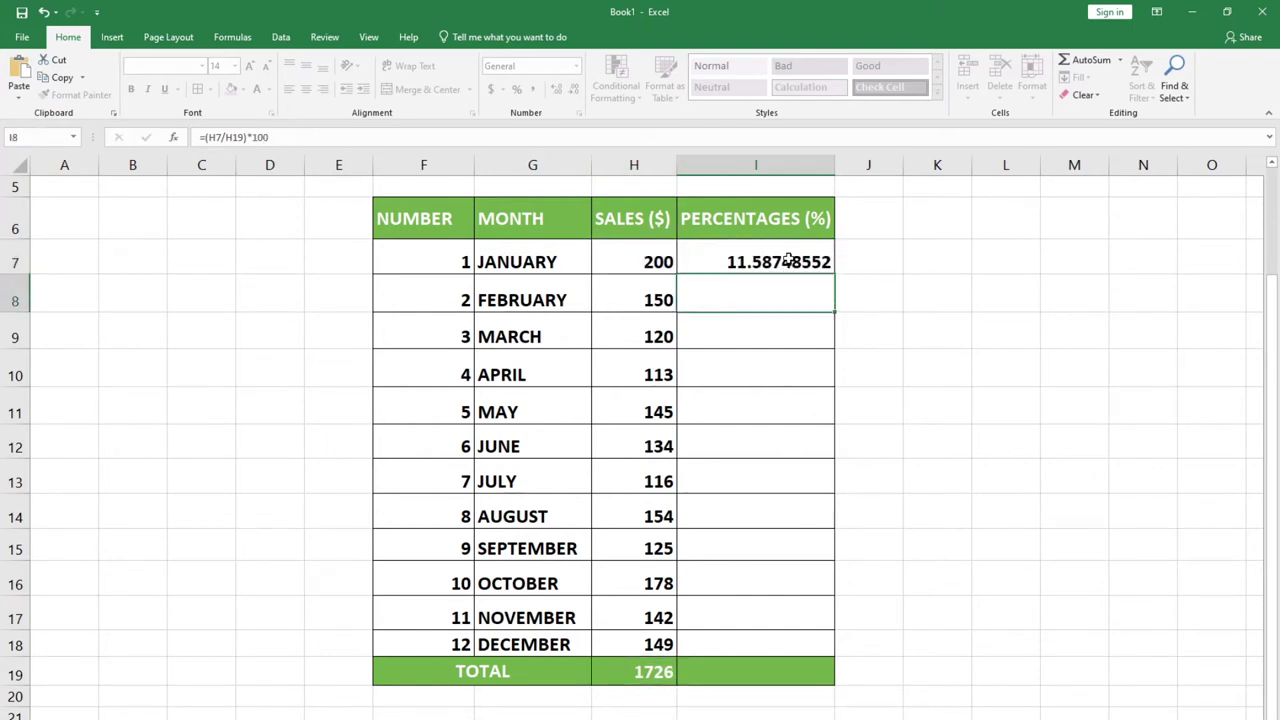
click(767, 262)
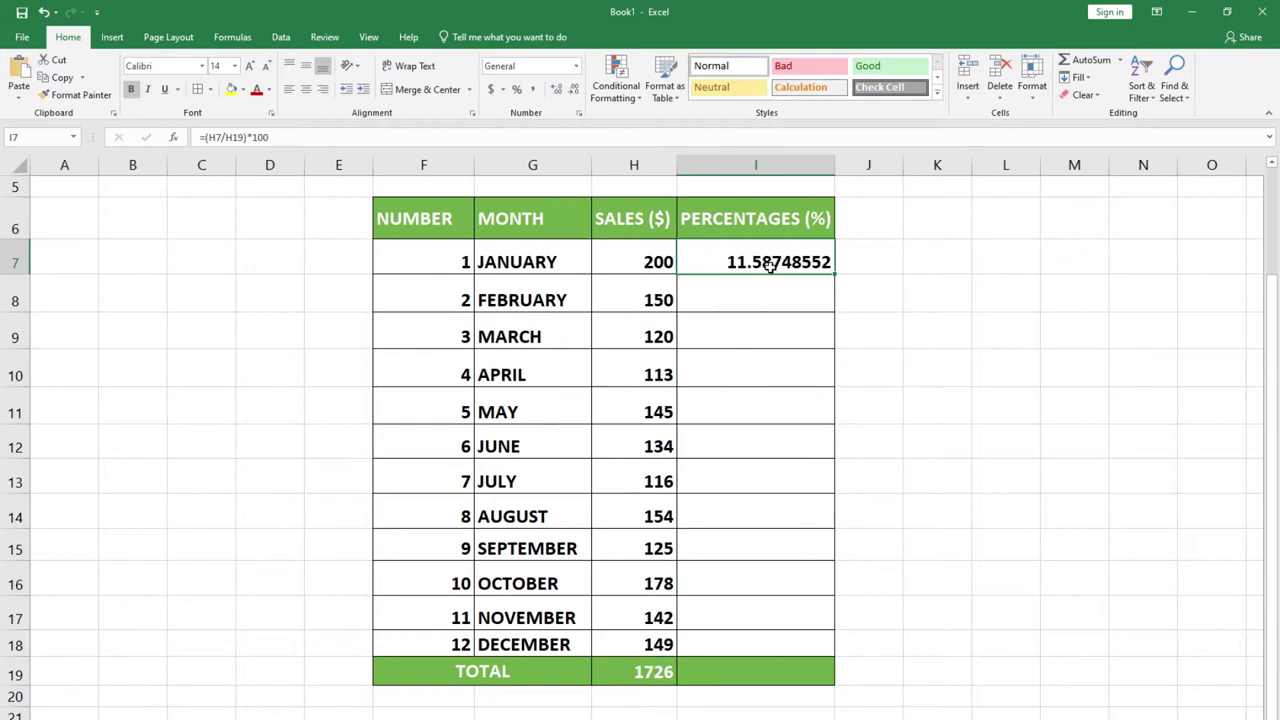
Step: Fill I7's formula down to I18, undo the #DIV/0! results, and clear I7
click(645, 672)
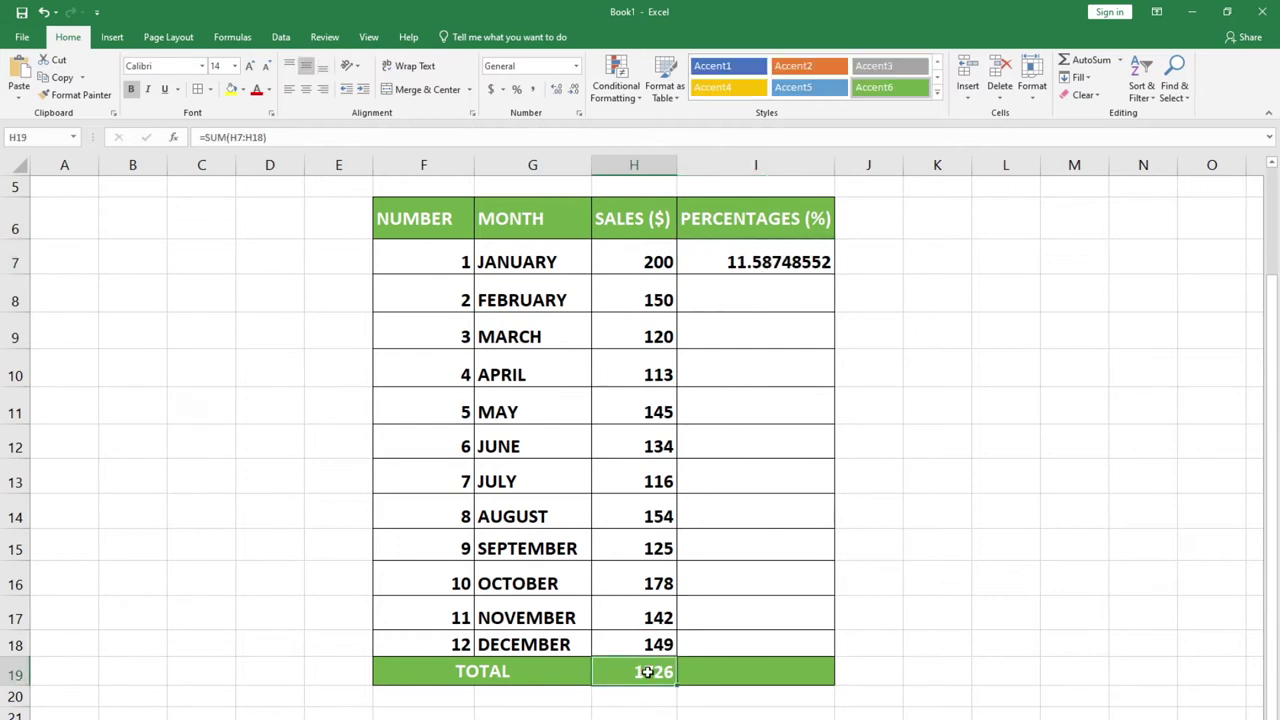
click(758, 261)
drag(833, 275, 804, 645)
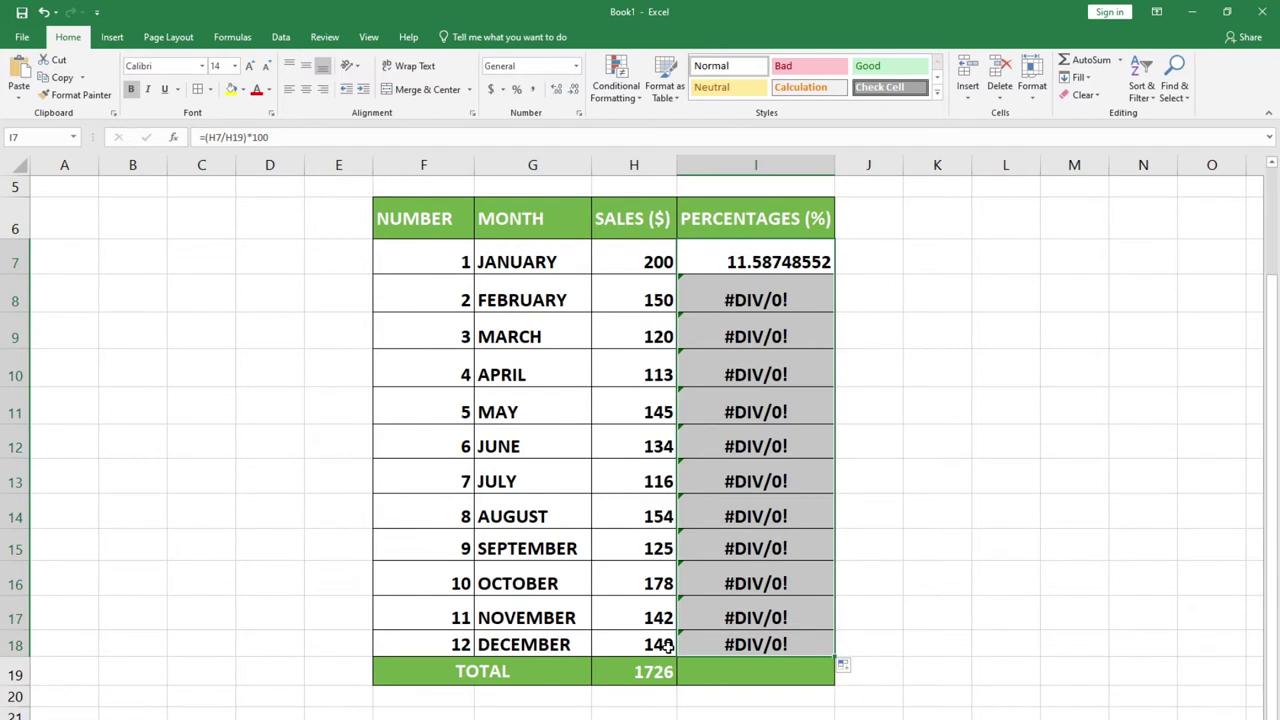
key(ctrl+z)
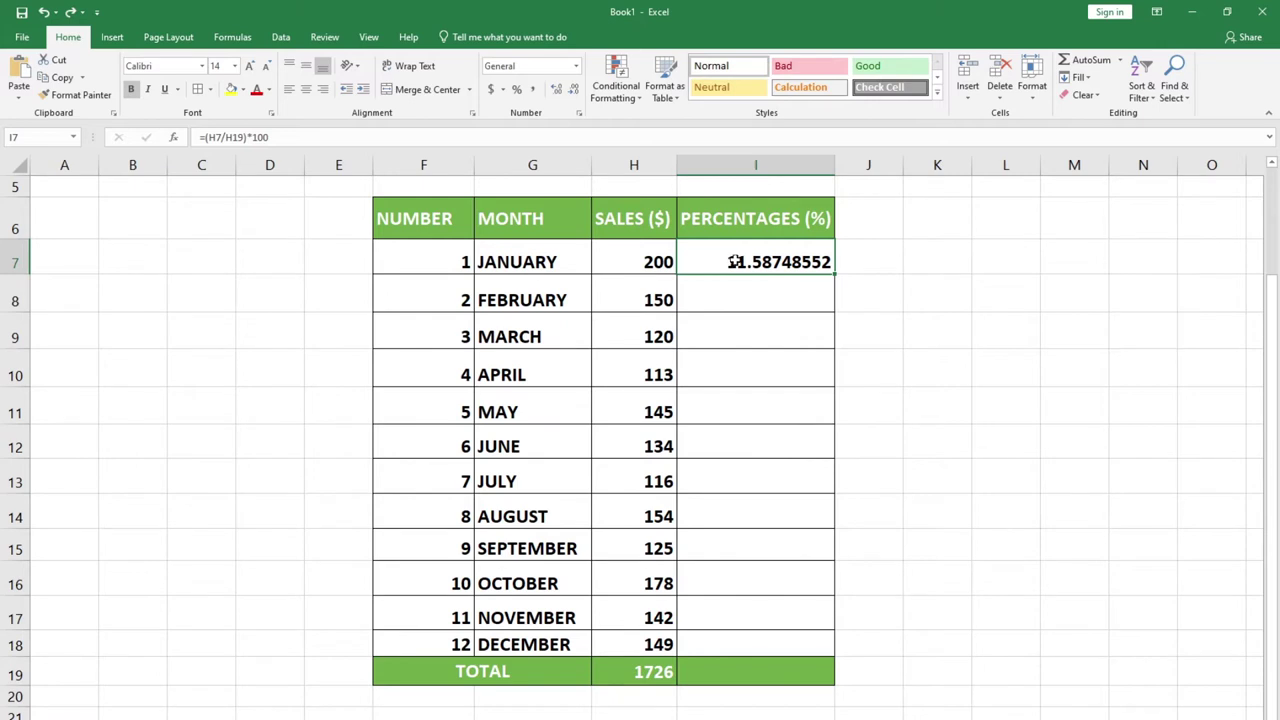
key(Delete)
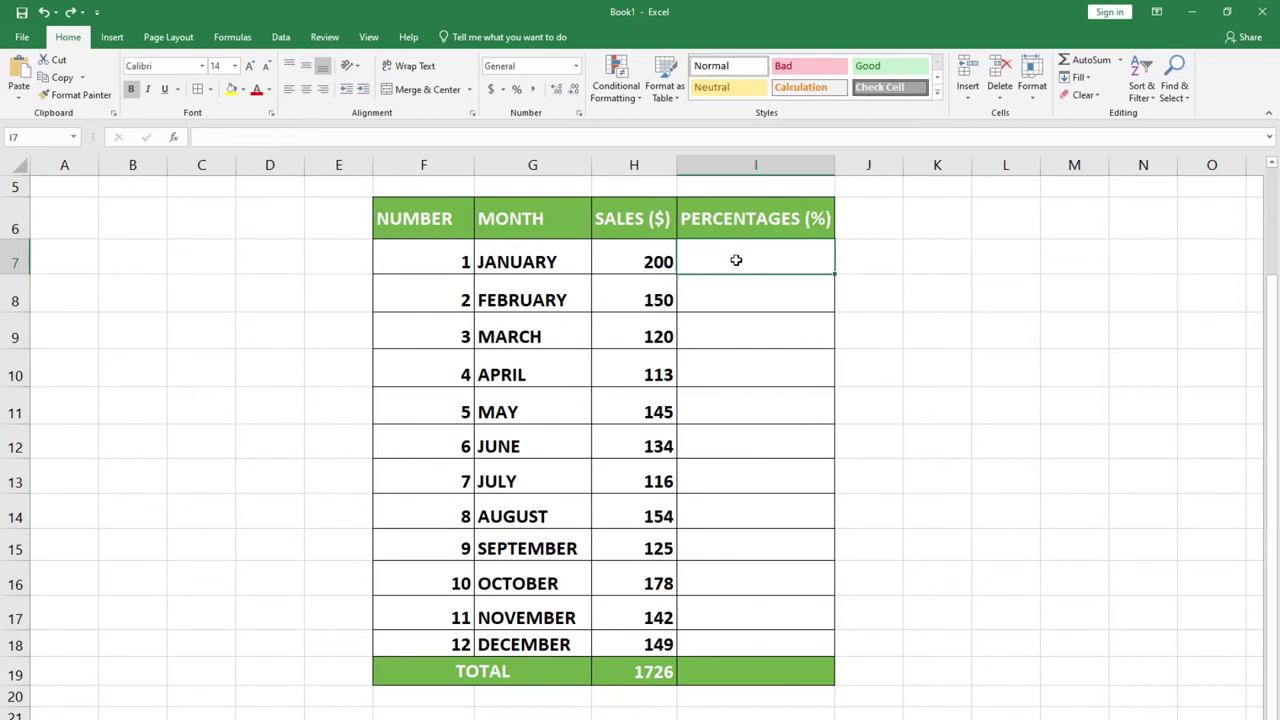
double_click(741, 258)
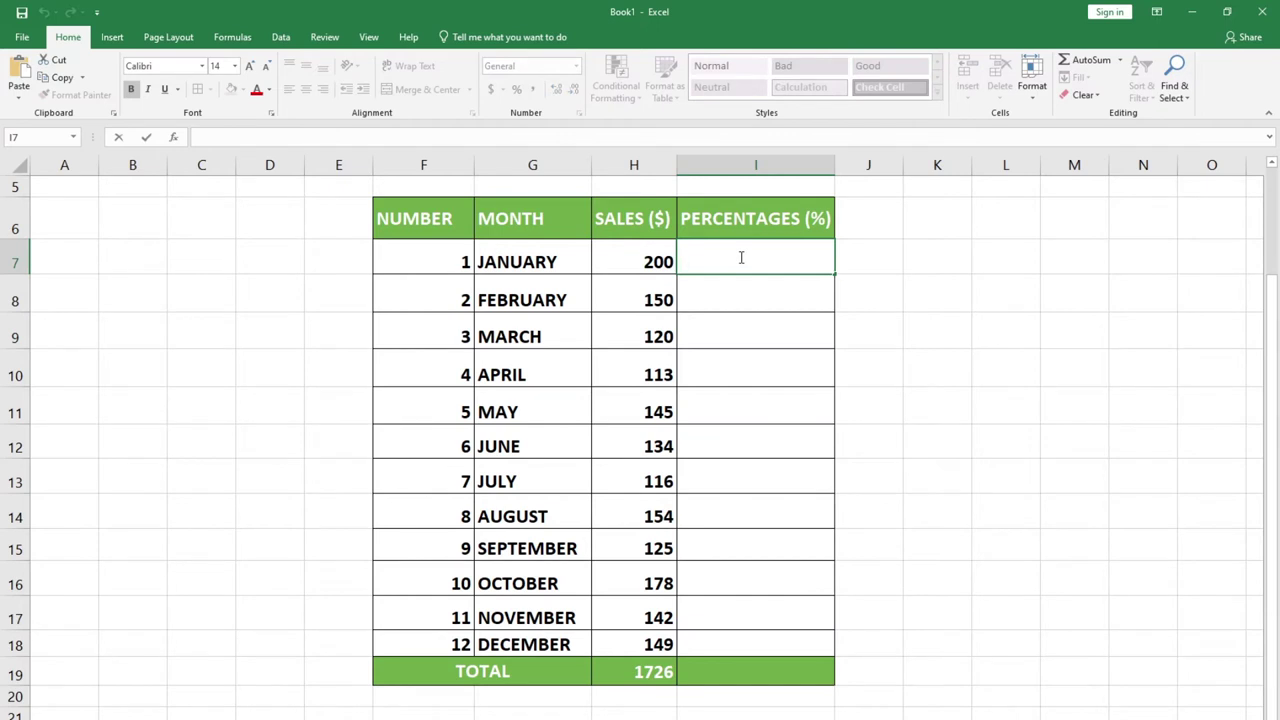
Step: Enter =H7/$H$19 in I7, locking the total with F4, giving 0.115874855
text(=)
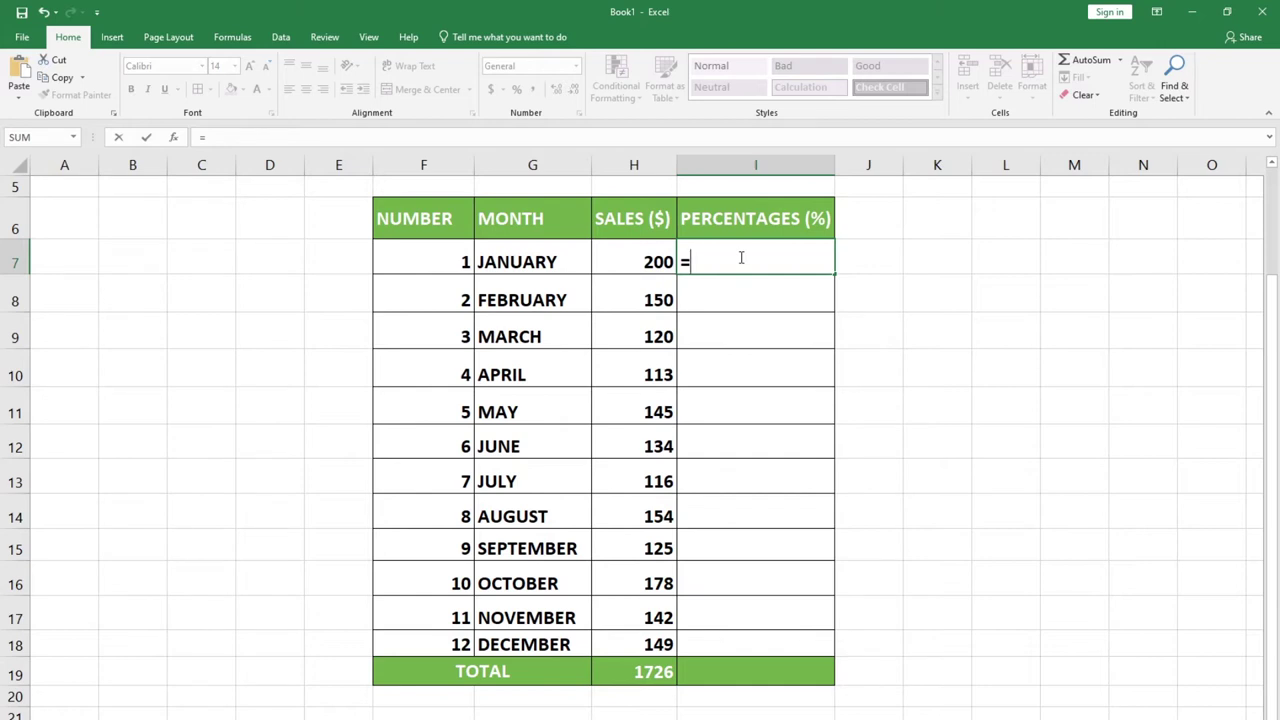
click(634, 260)
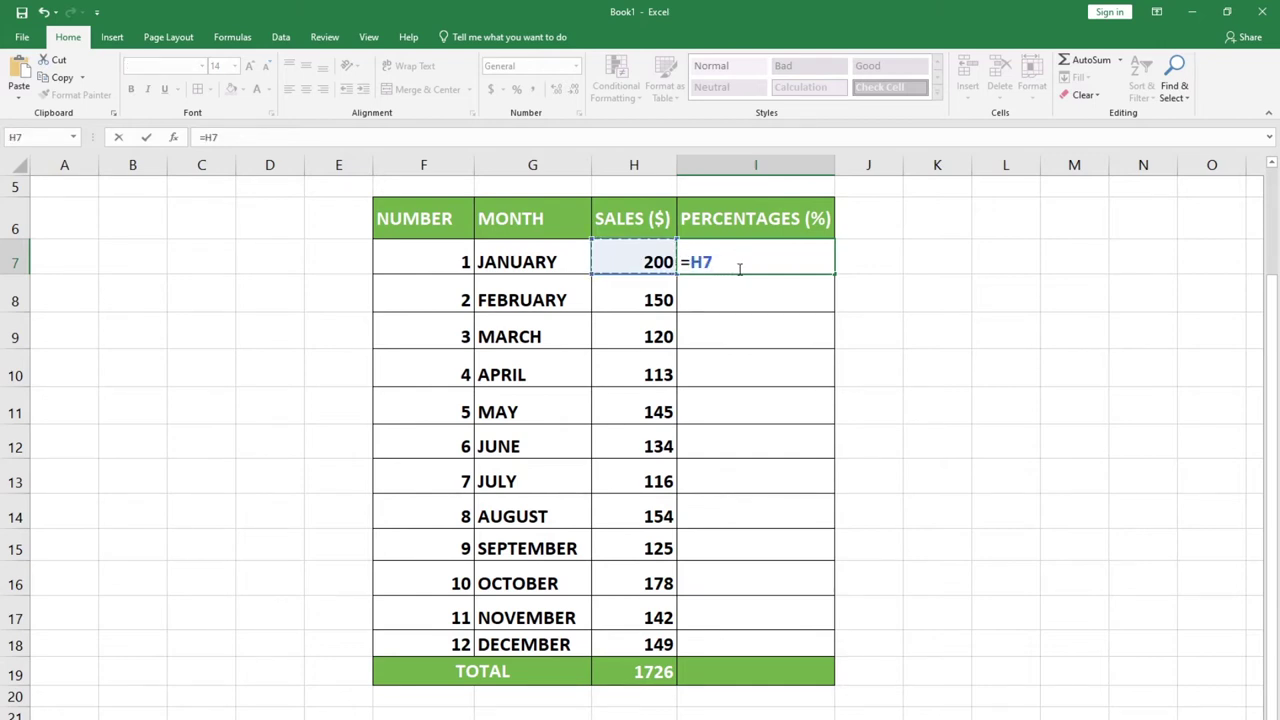
text(/)
click(643, 672)
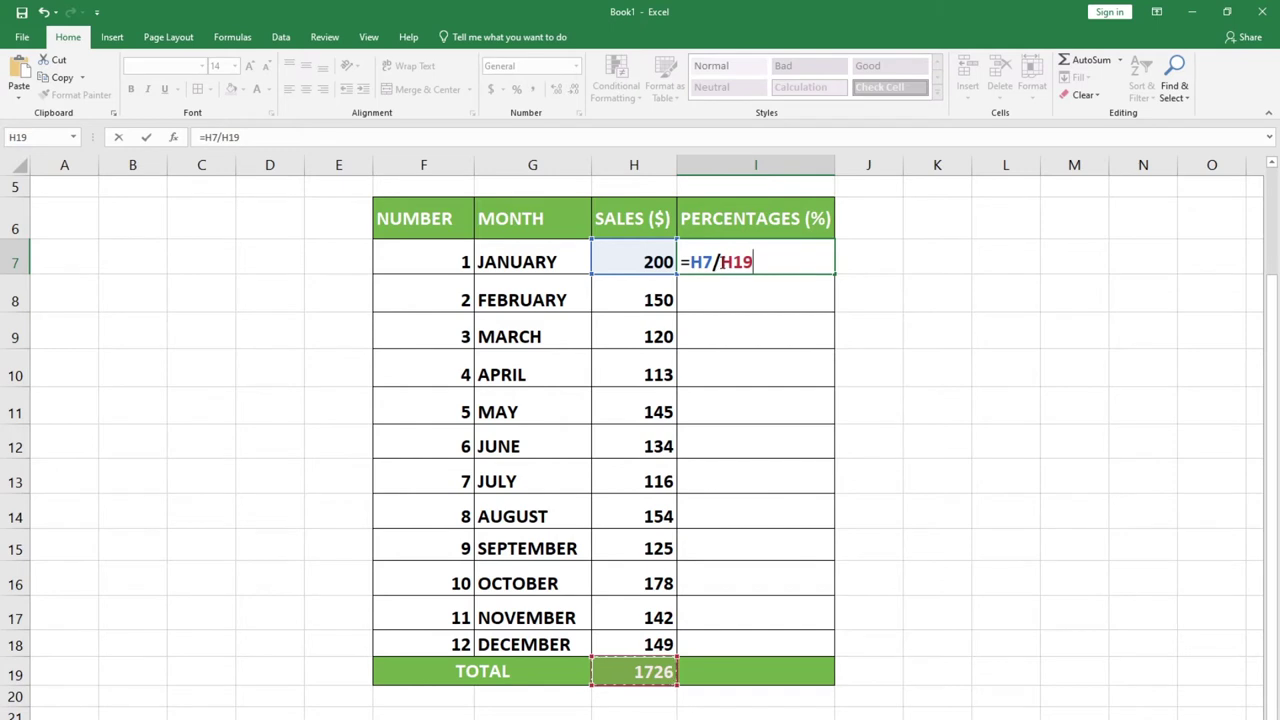
click(721, 261)
drag(721, 261, 757, 260)
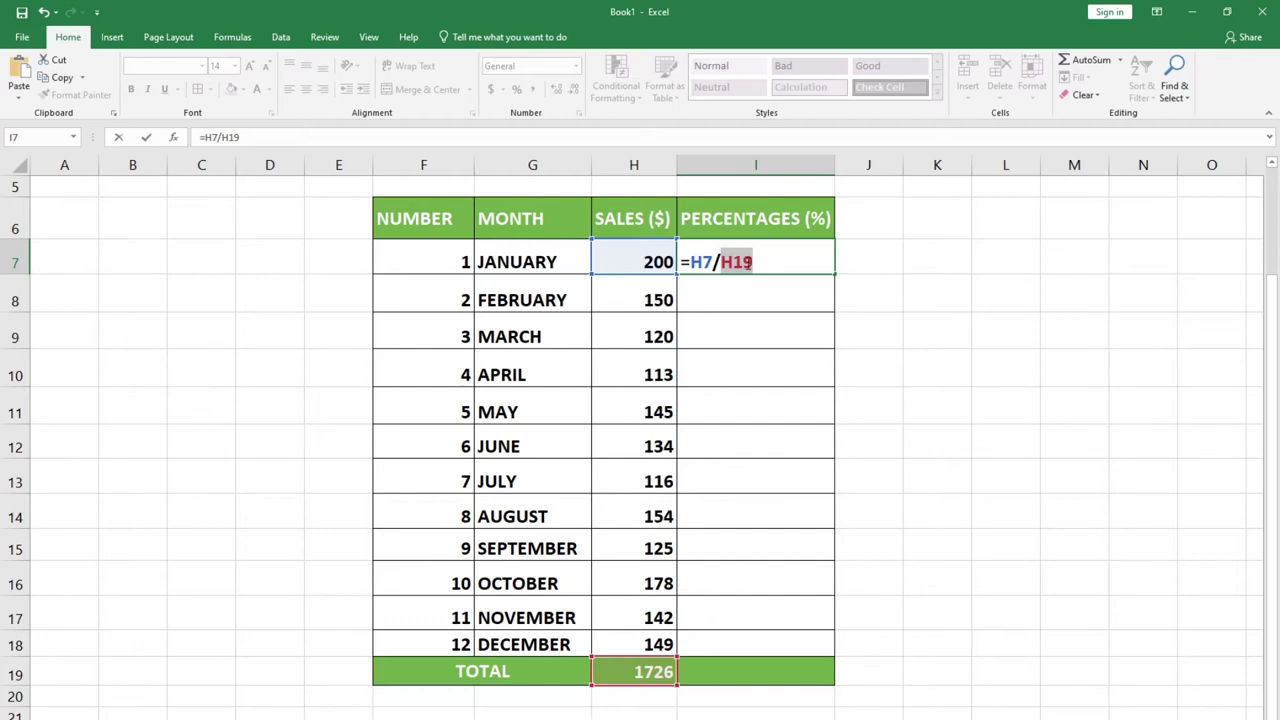
key(F4)
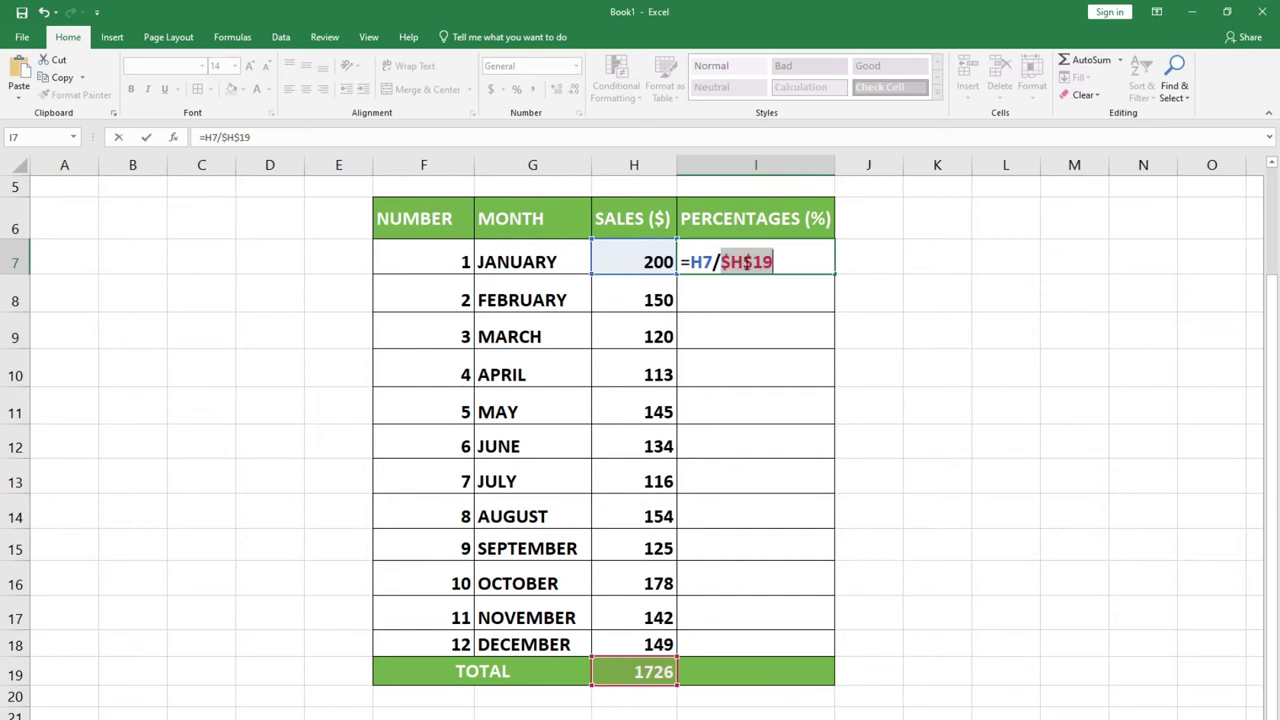
click(783, 262)
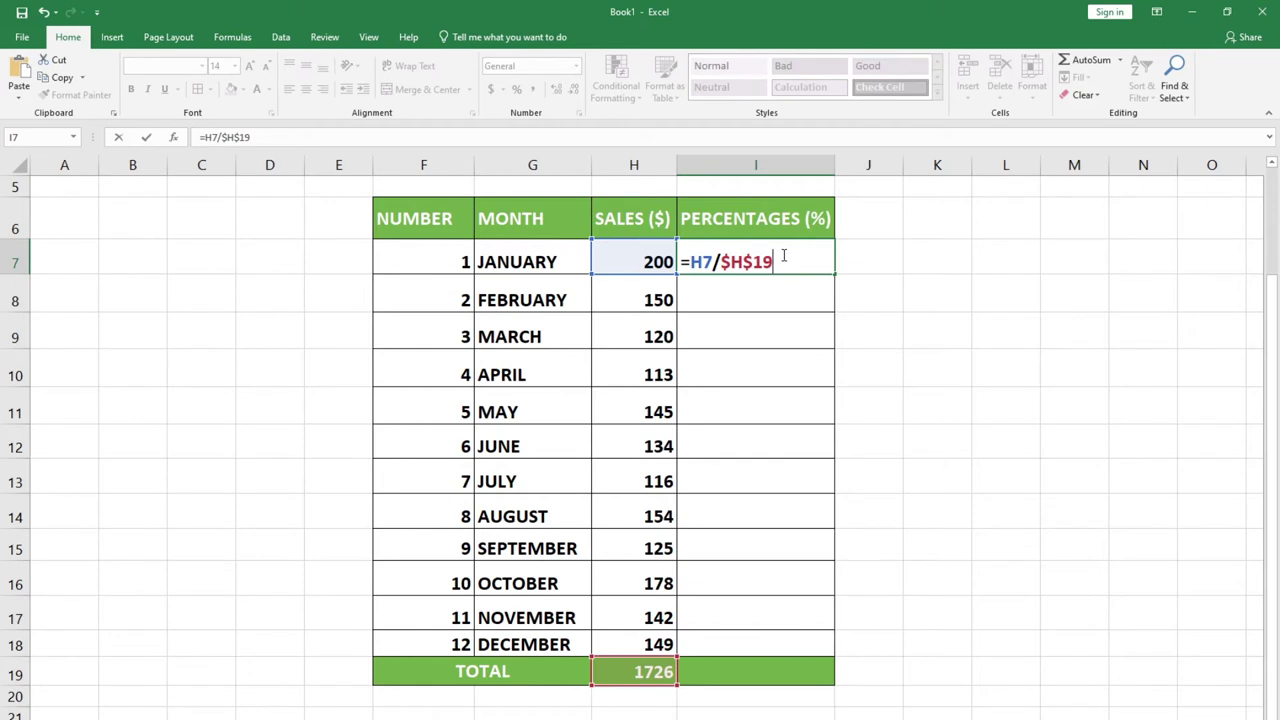
key(Return)
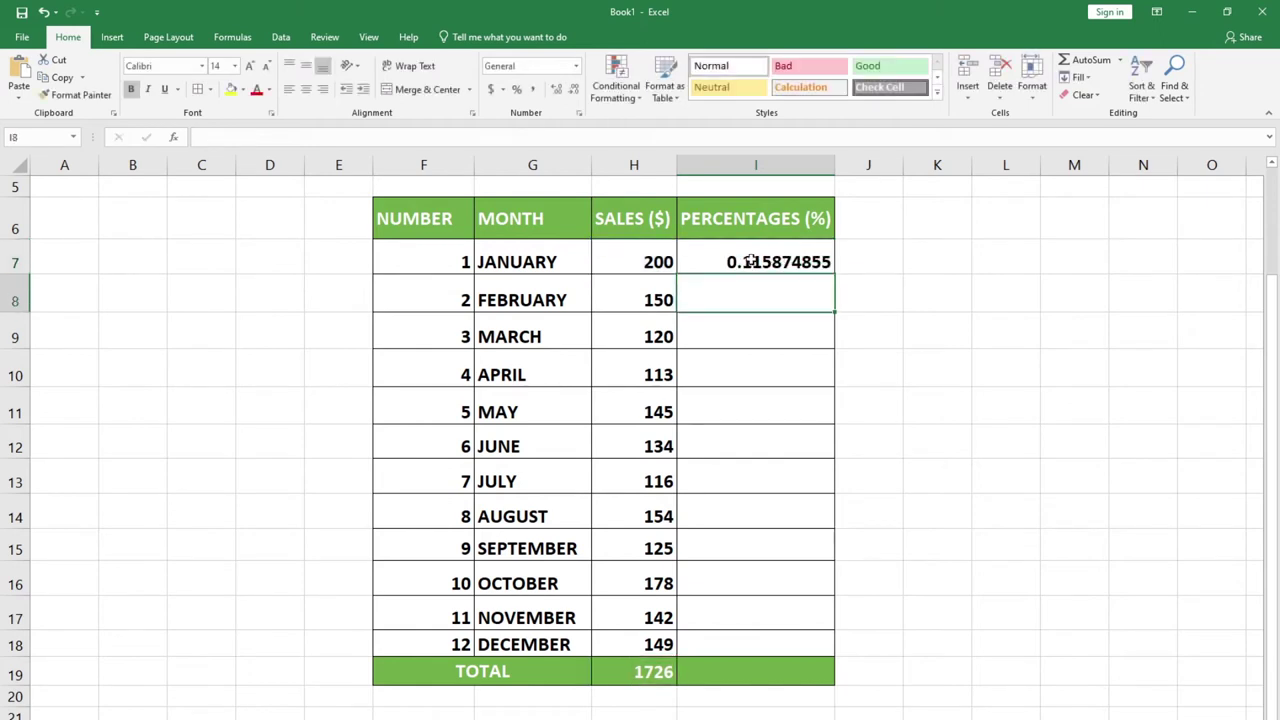
Step: Apply Percent Style to I7 (12%) and fill the formula down to I18 for December
click(748, 263)
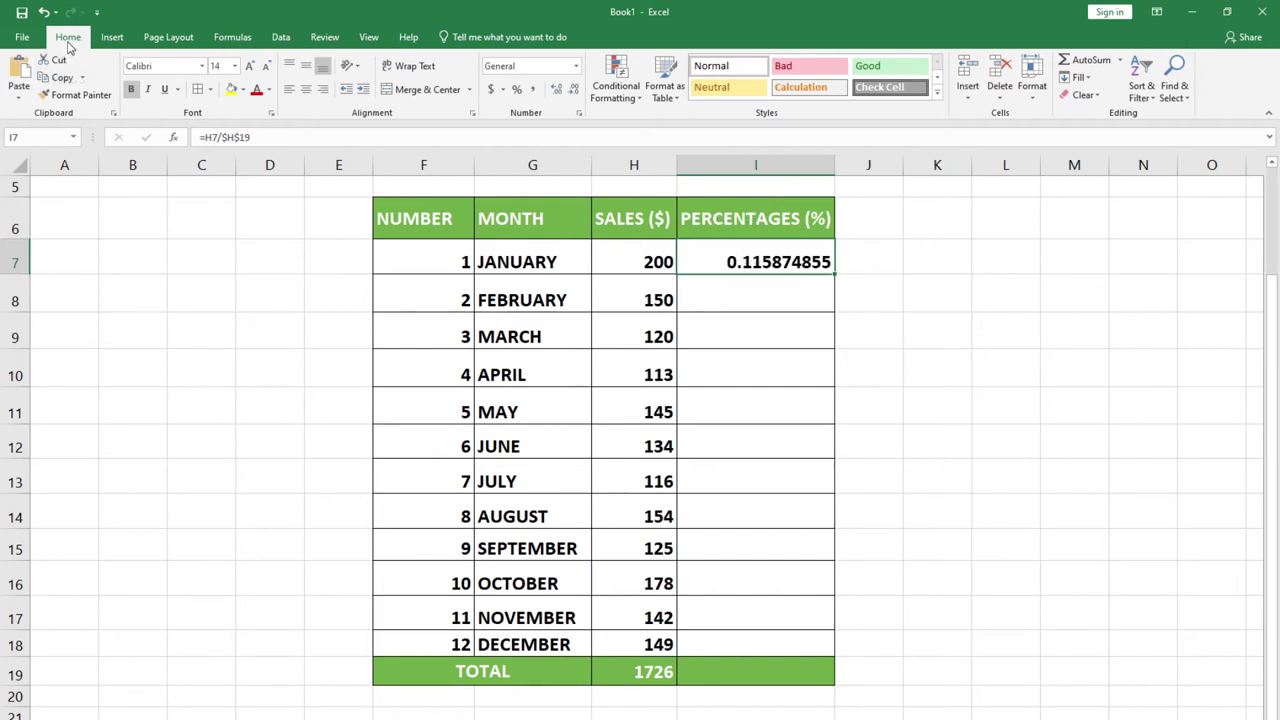
click(516, 89)
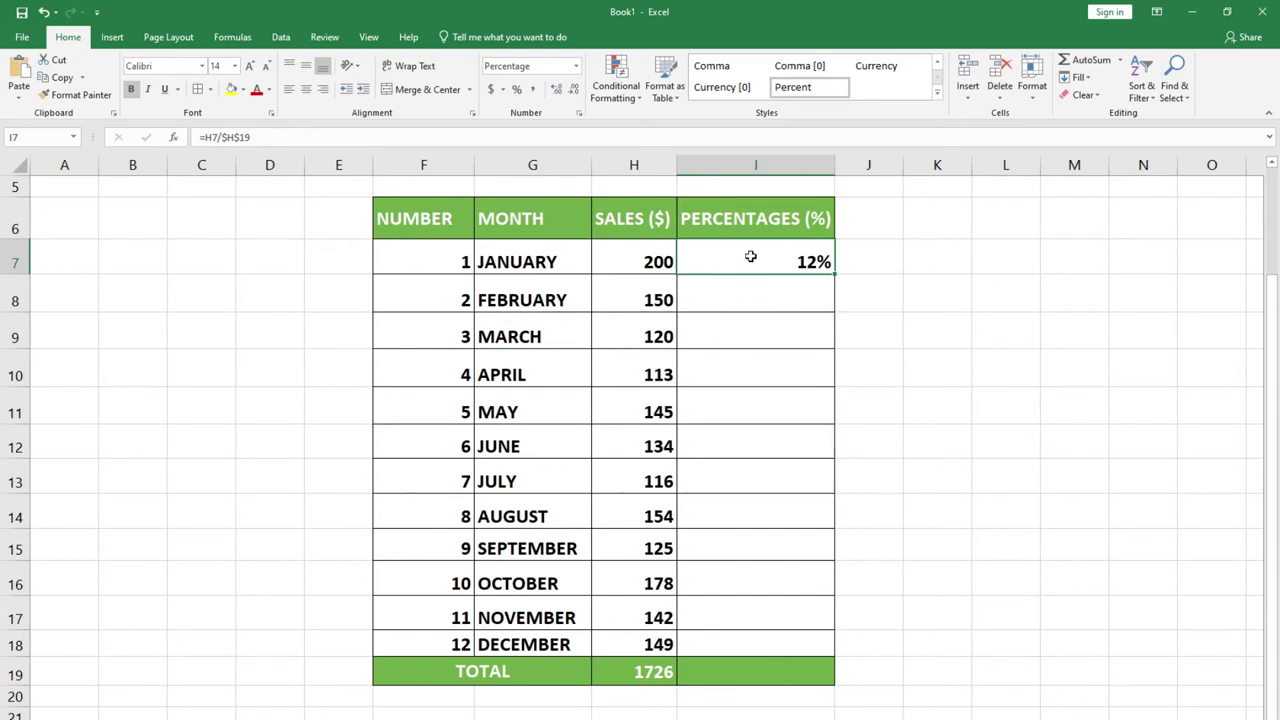
drag(833, 272, 807, 653)
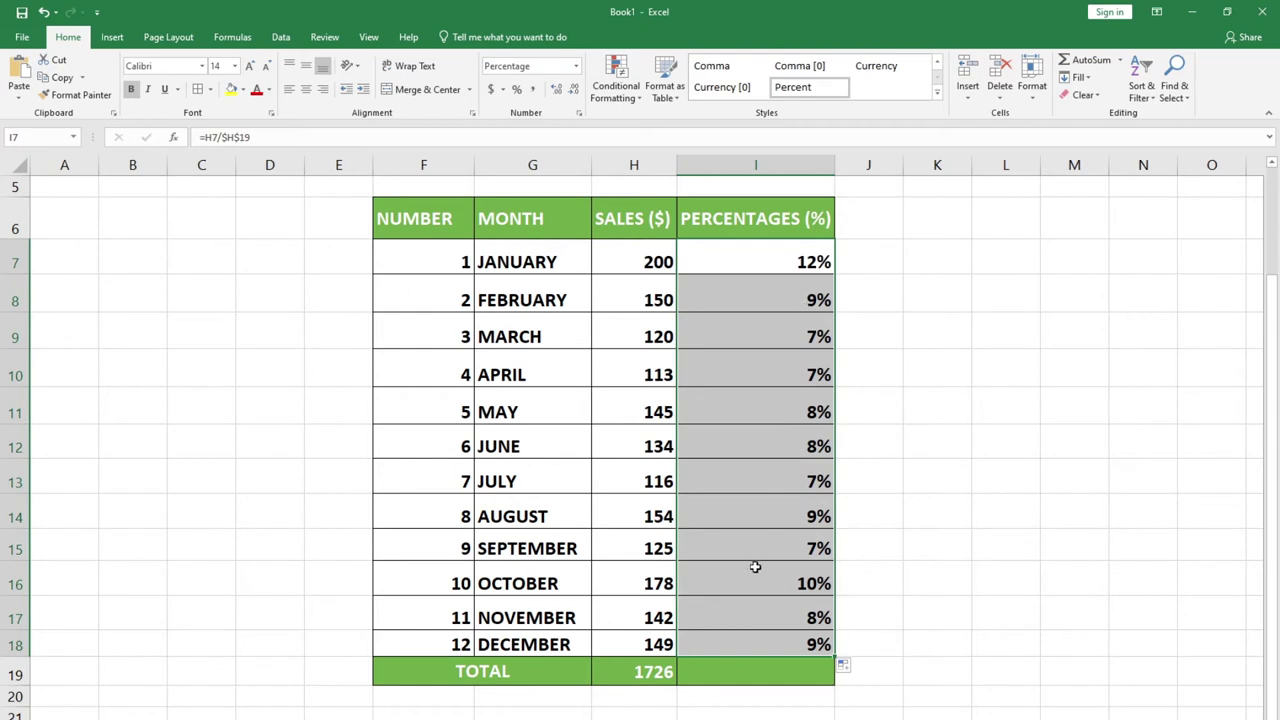
Step: Extend the percentage formula into I19 to show 100%, comparing it with H19's SUM formula
click(778, 259)
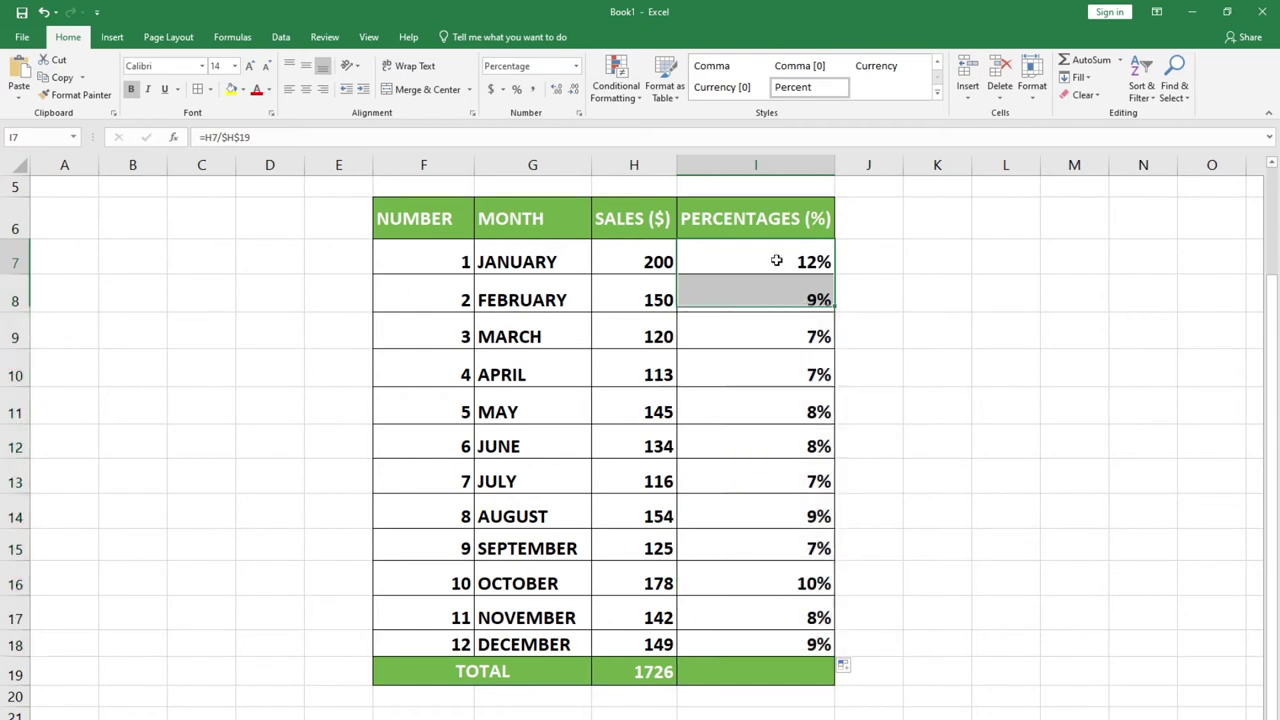
mouse_move(785, 256)
mouse_down()
mouse_move(794, 629)
mouse_move(786, 260)
mouse_up()
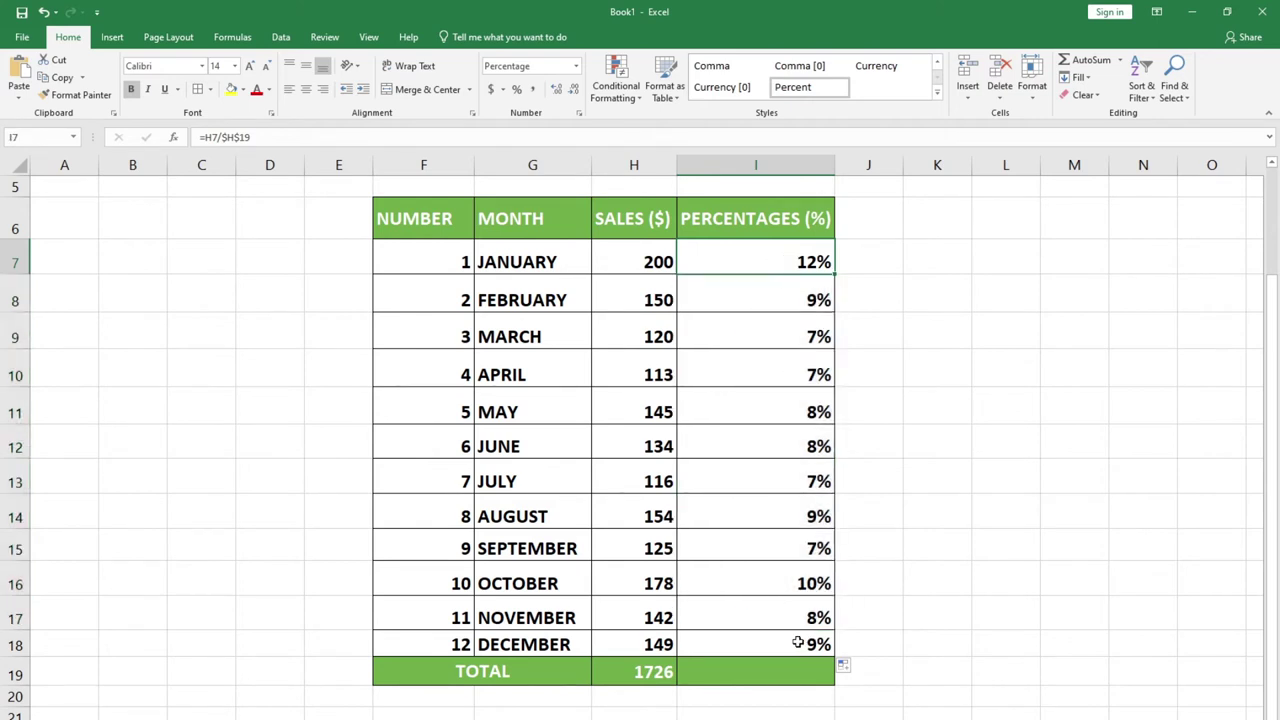
mouse_move(786, 620)
mouse_down()
mouse_move(797, 657)
mouse_move(836, 664)
mouse_move(843, 695)
mouse_up()
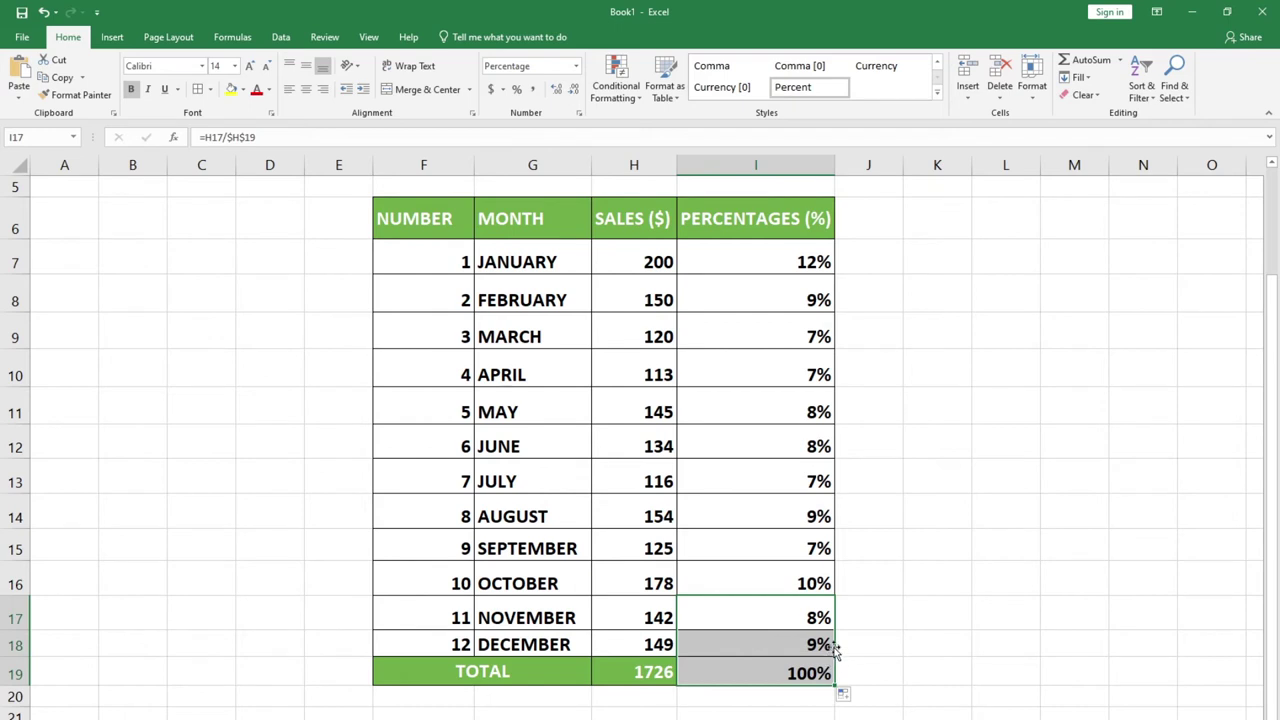
click(779, 680)
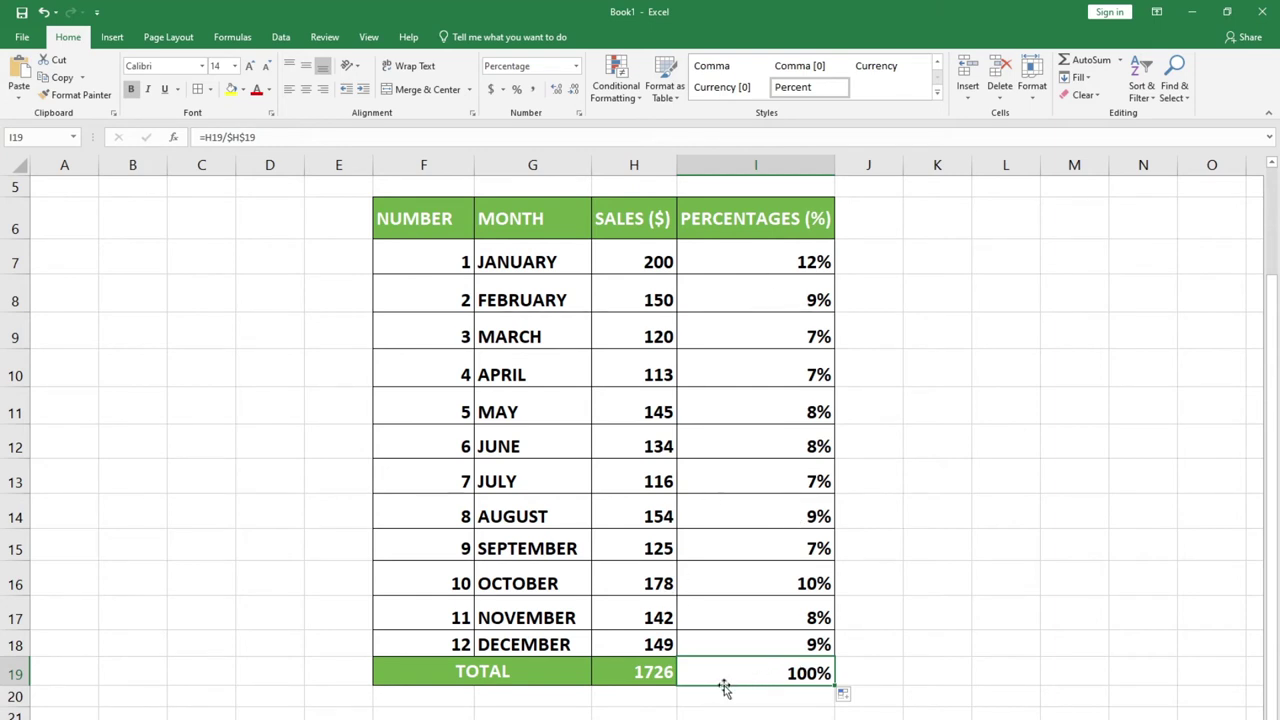
click(630, 676)
click(716, 675)
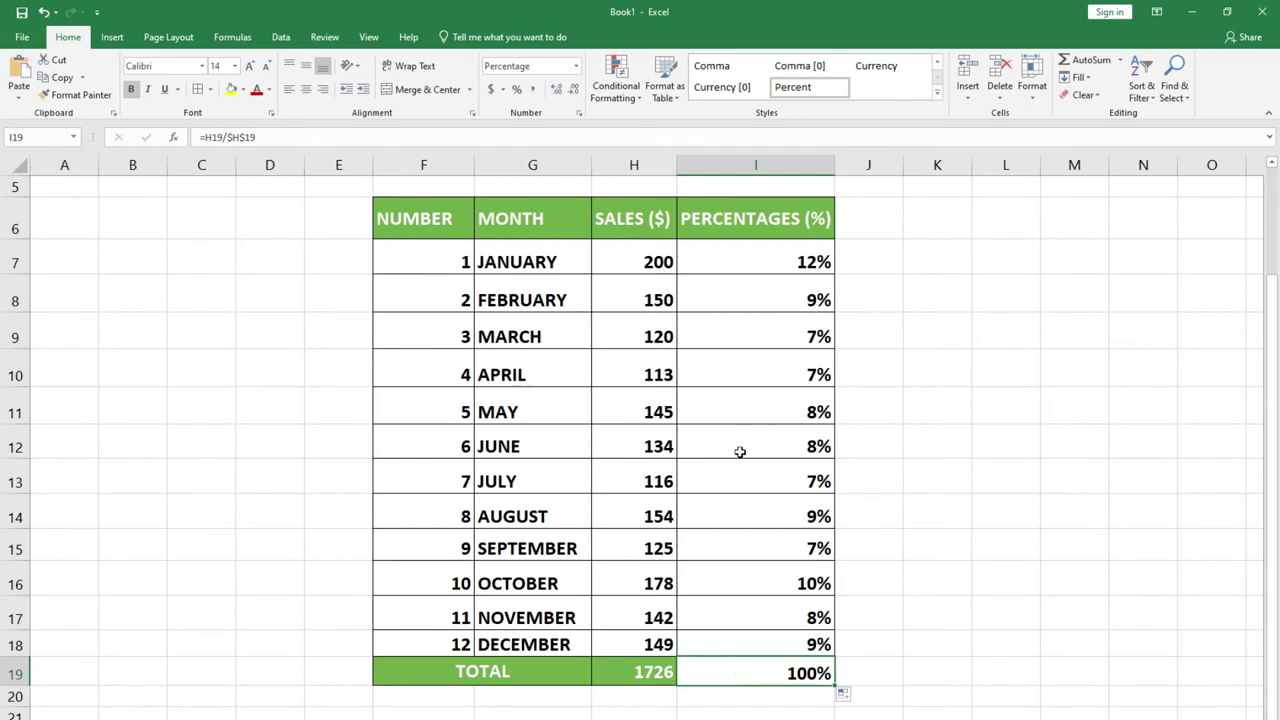
click(758, 299)
double_click(759, 295)
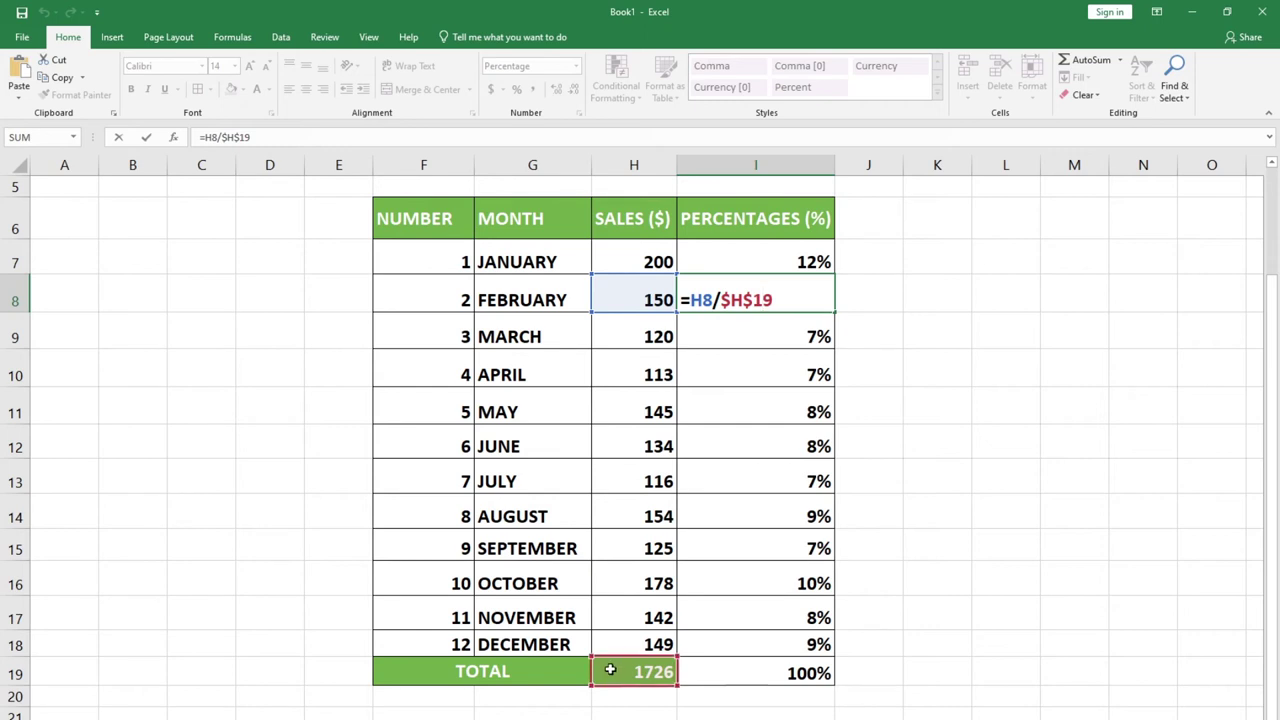
key(Return)
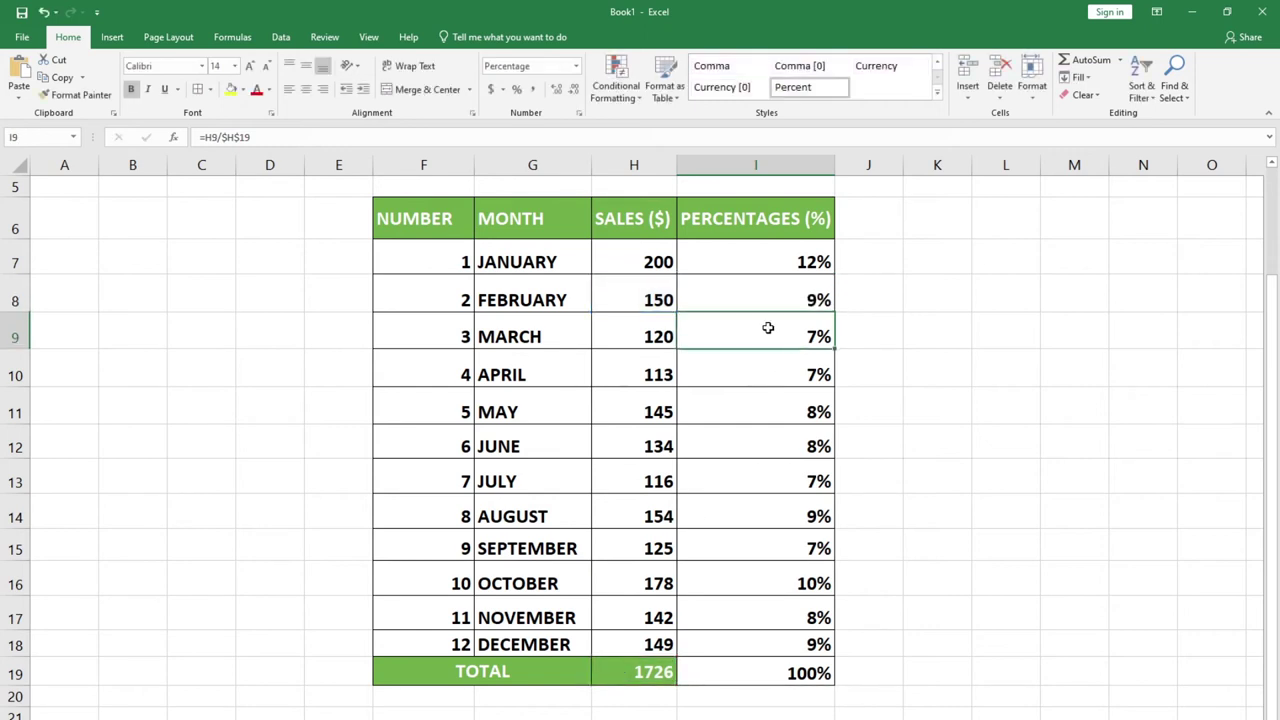
key(F2)
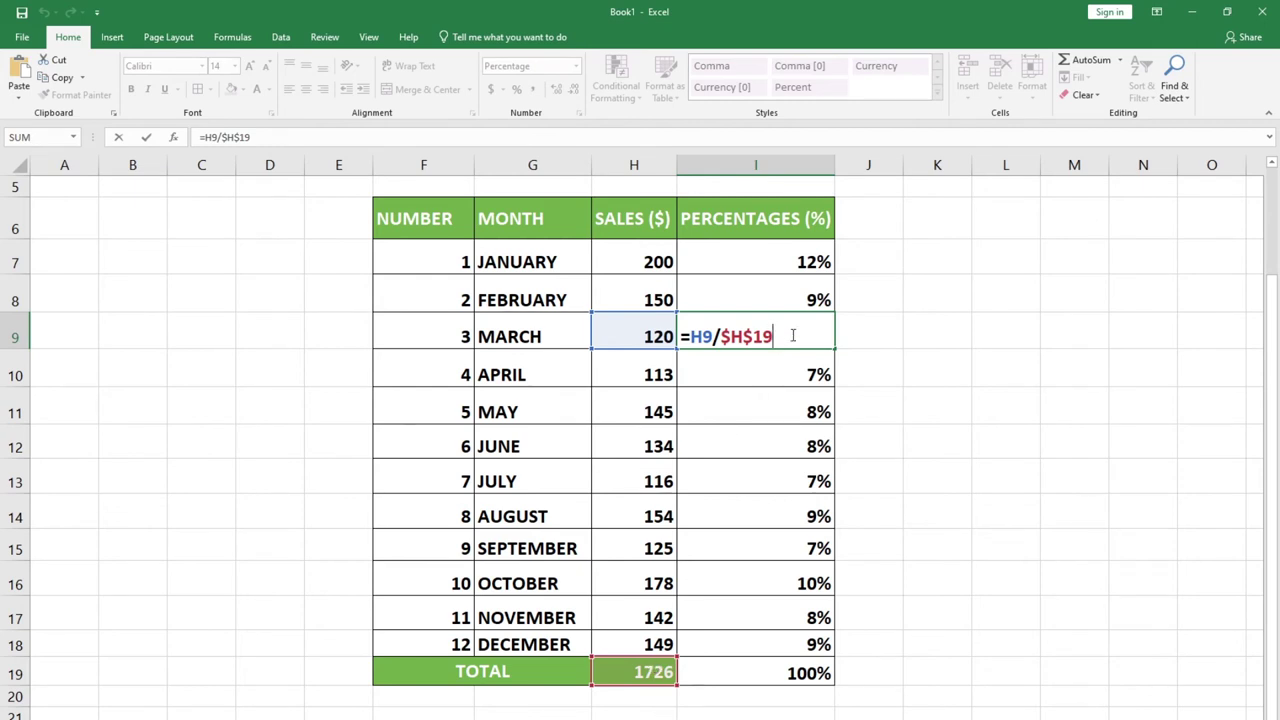
click(765, 290)
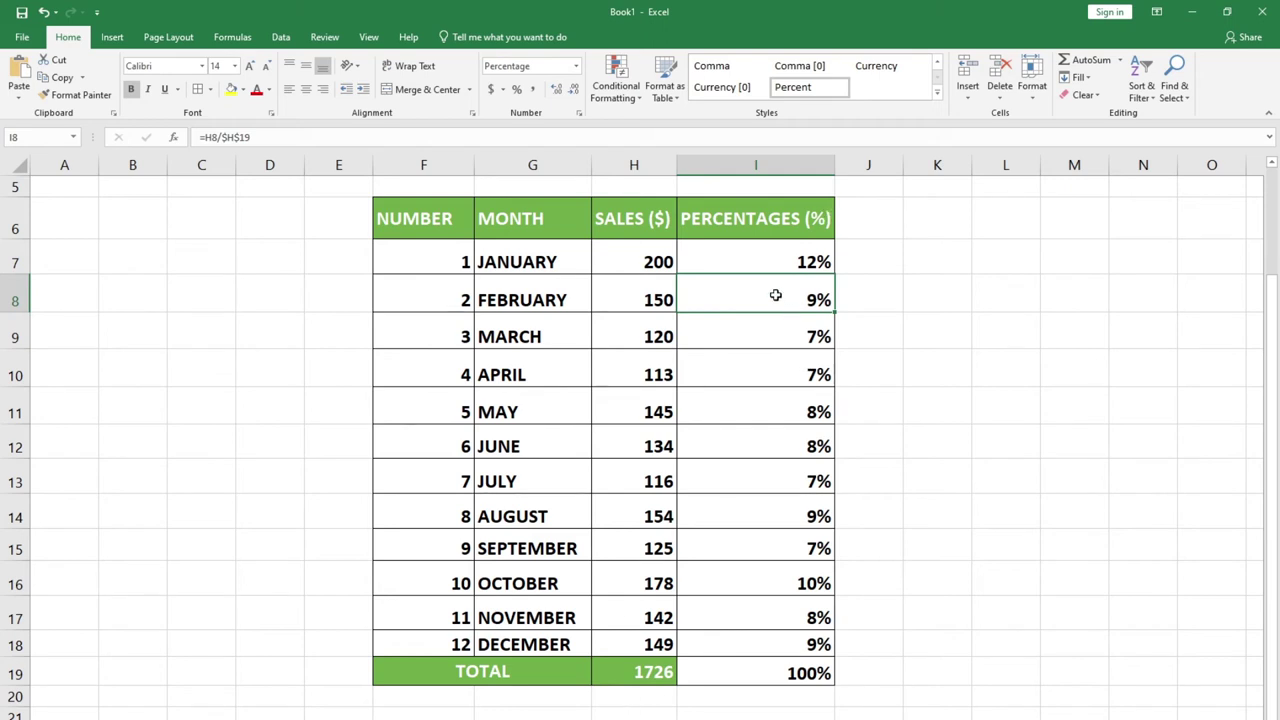
Step: Undo the filled column, re-enter =H7/H19 in I7, and format it as a percentage (12%)
key(ctrl+z)
key(ctrl+z)
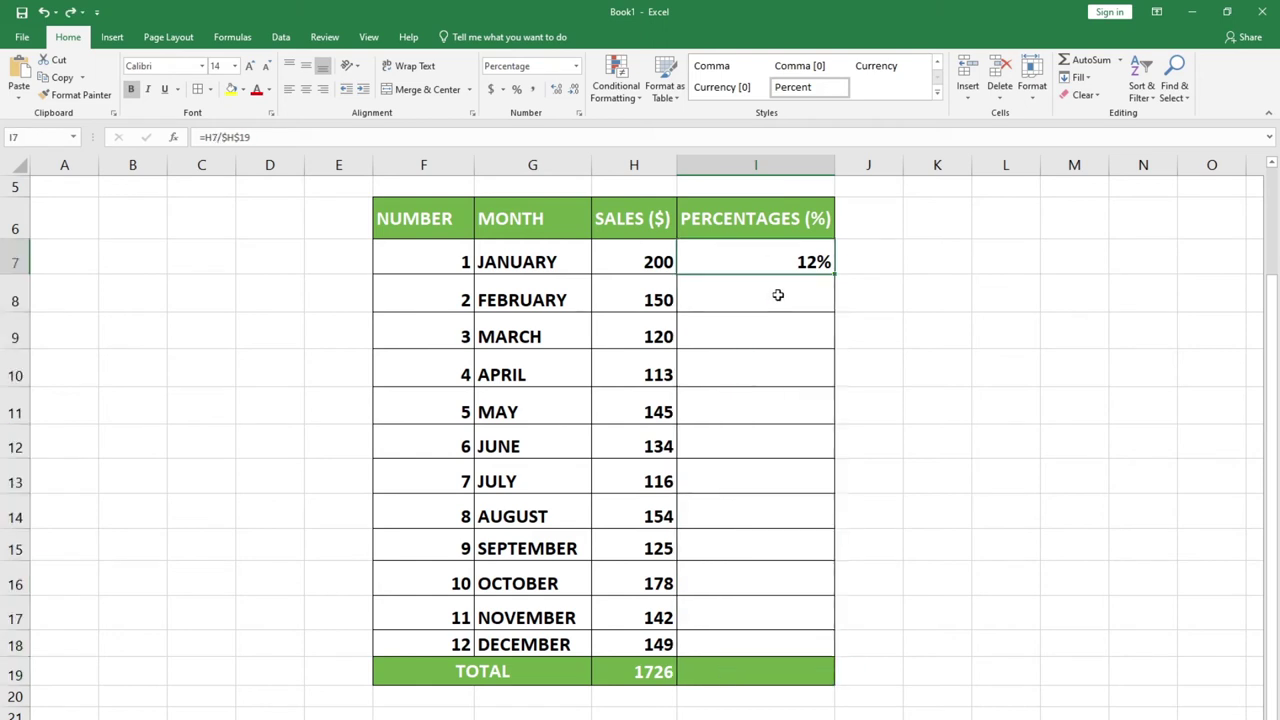
key(ctrl+z)
double_click(762, 258)
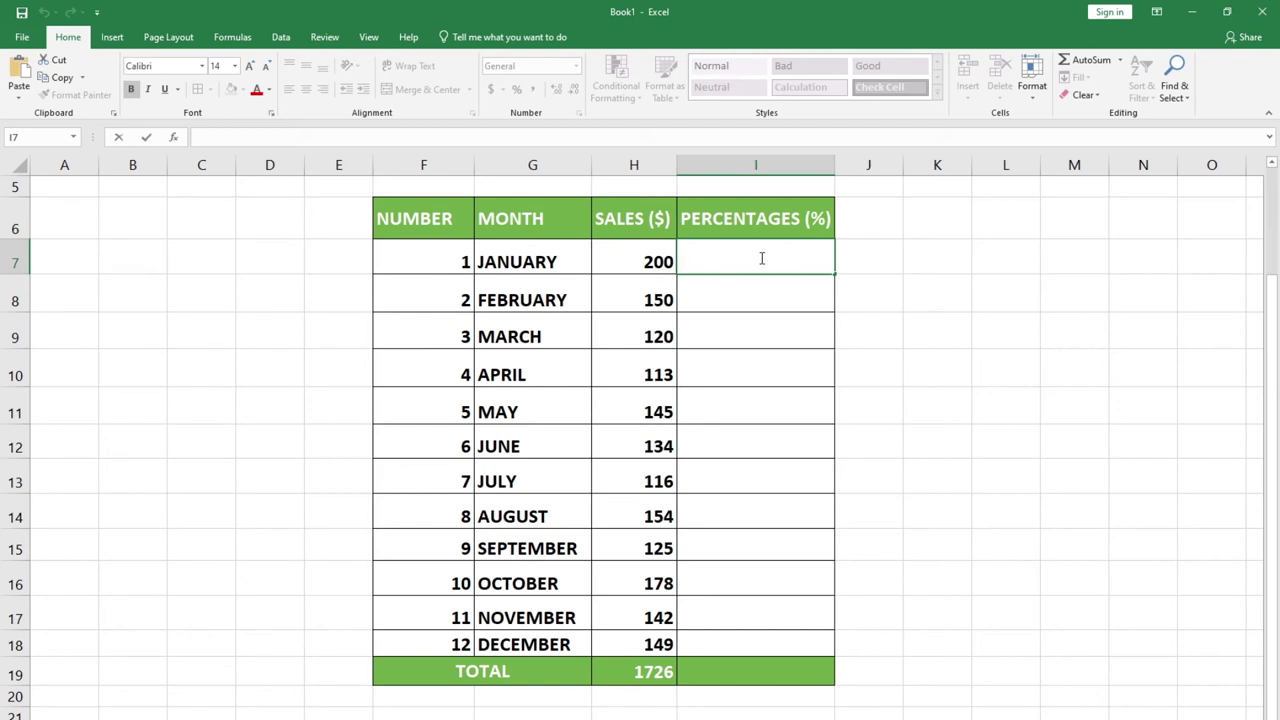
text(=)
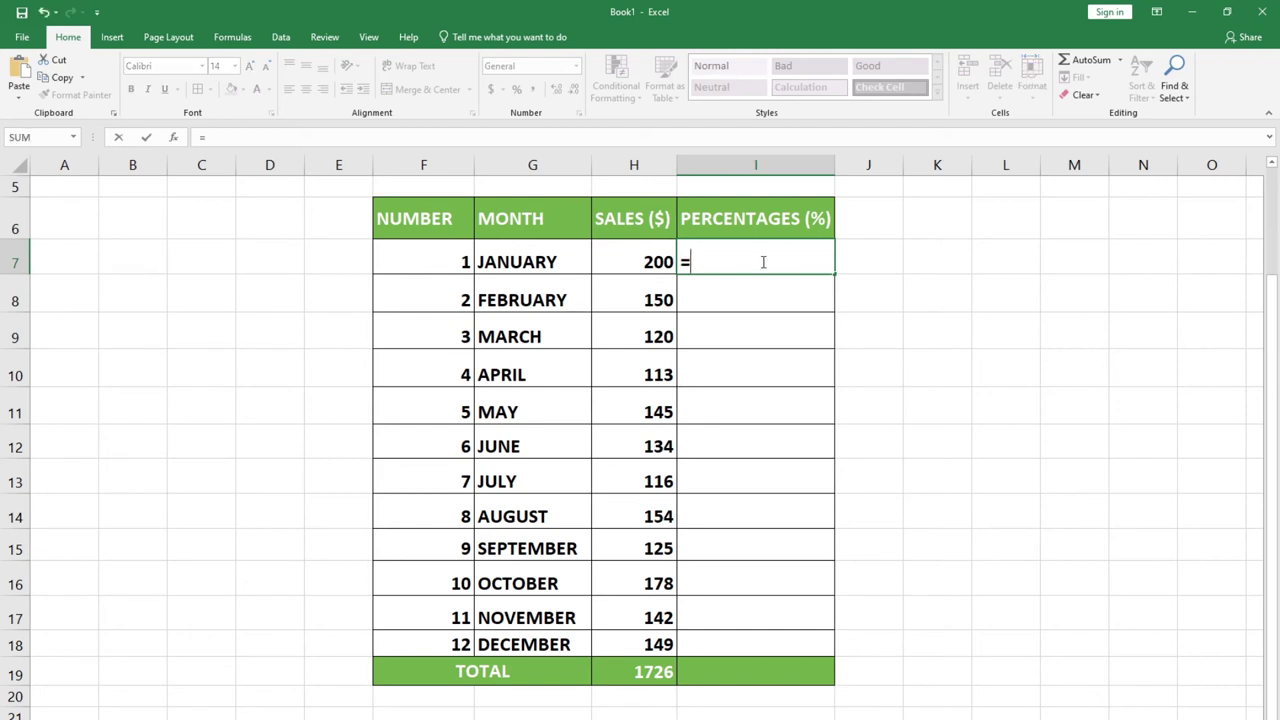
click(641, 259)
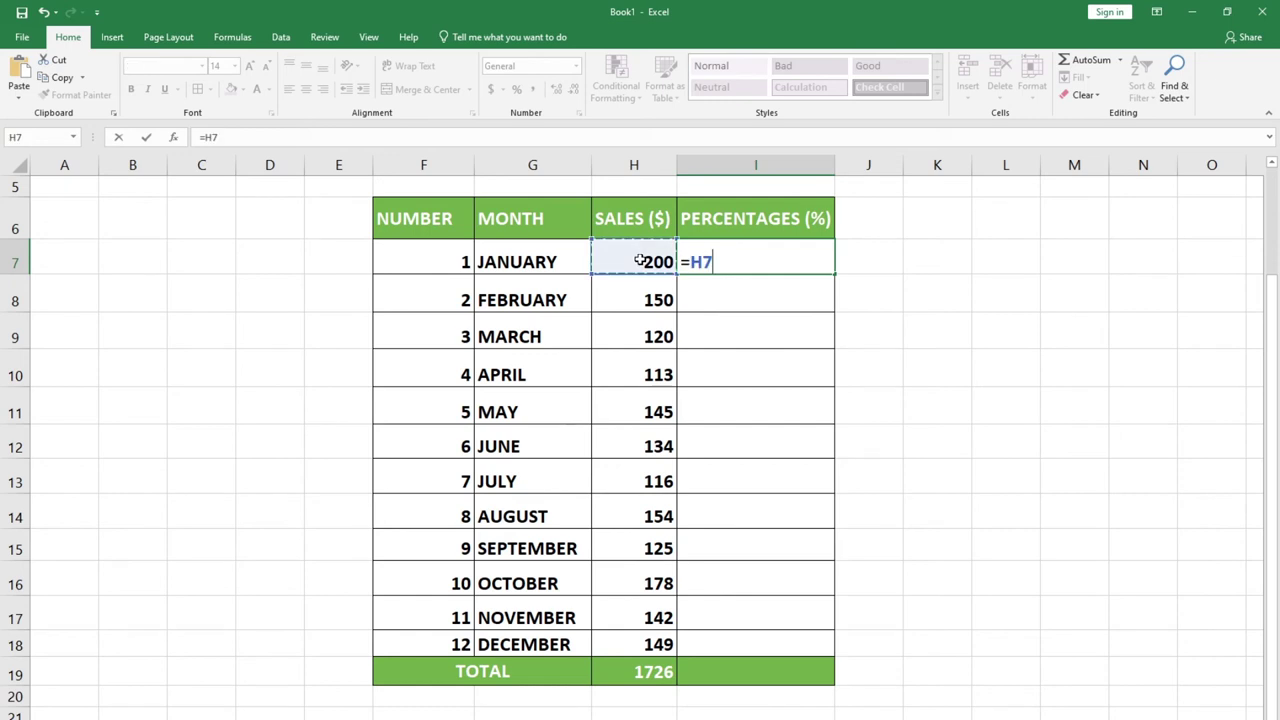
text(/)
click(650, 676)
key(Return)
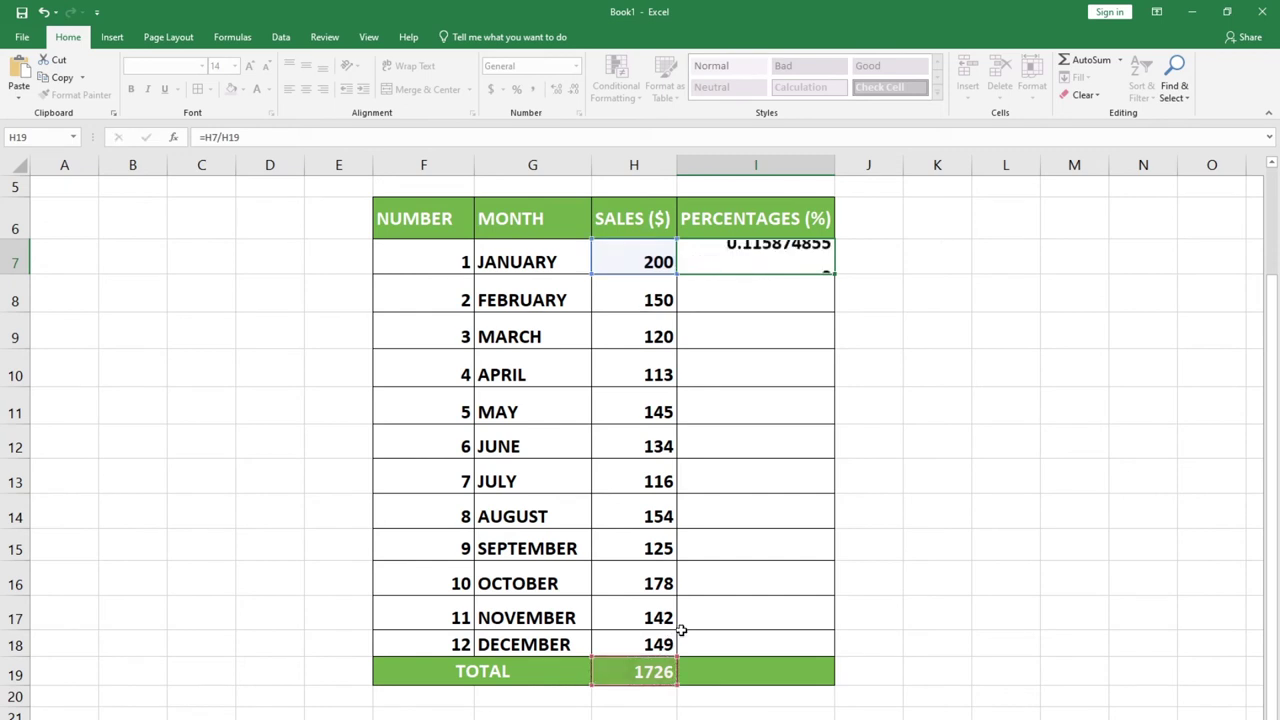
click(797, 259)
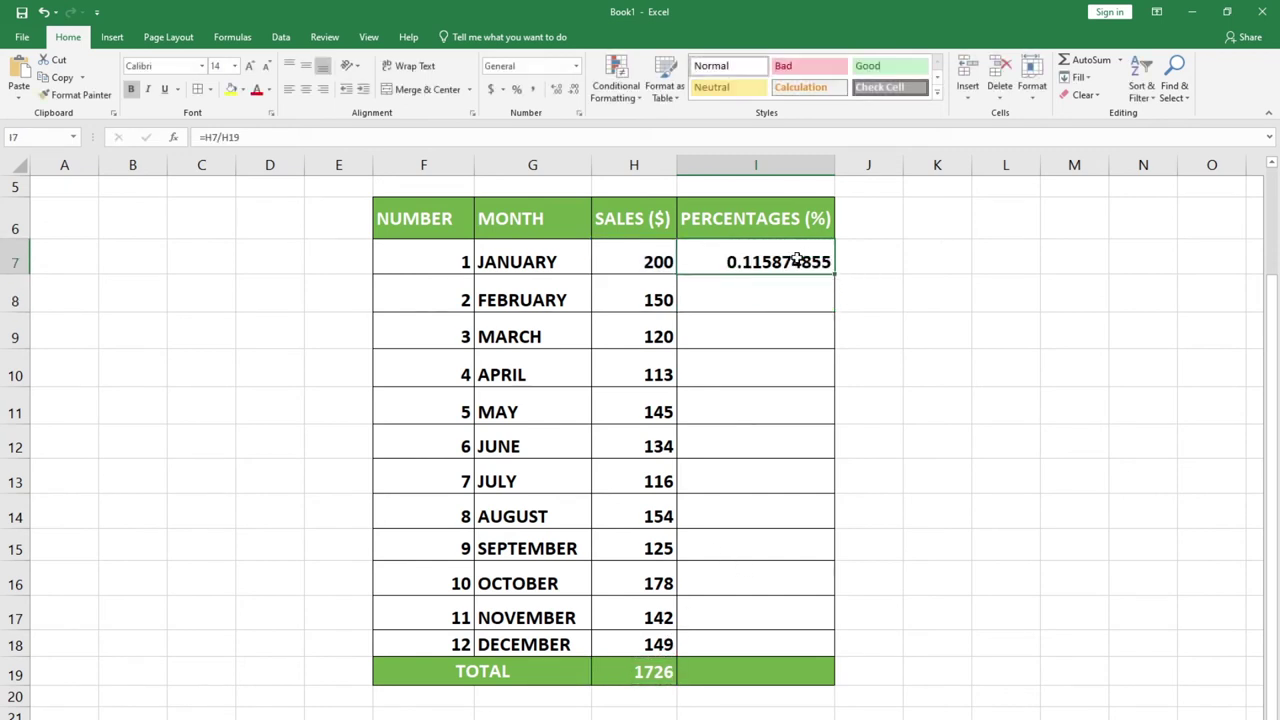
click(516, 89)
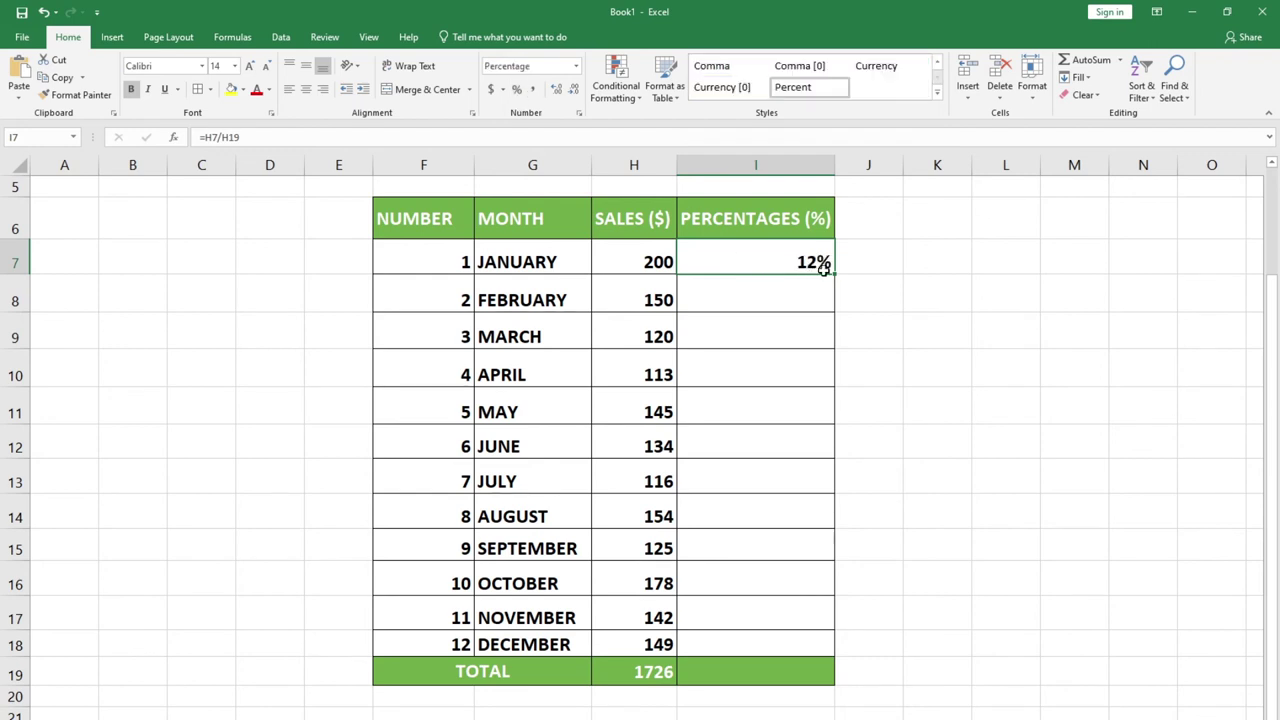
Step: Fill I7 down to I18 and inspect the shifted =H8/H20 and =H9/H21 divisors causing #DIV/0!
drag(822, 268, 813, 650)
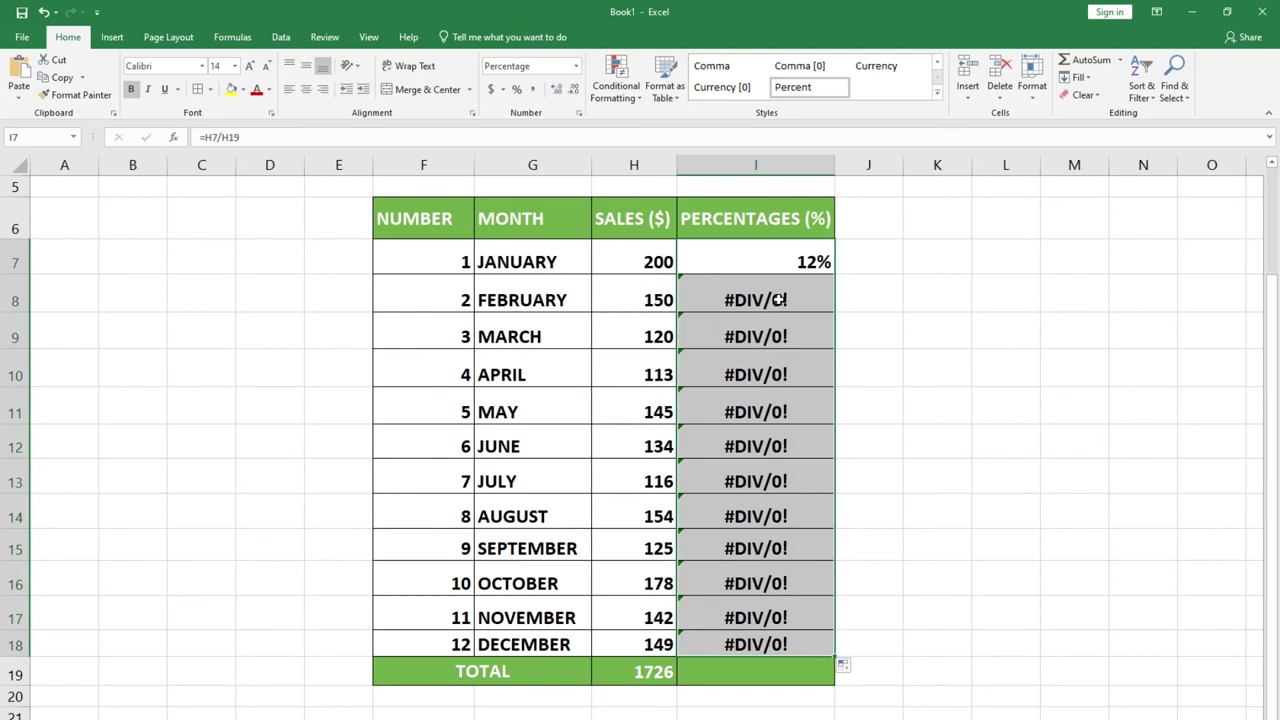
double_click(781, 299)
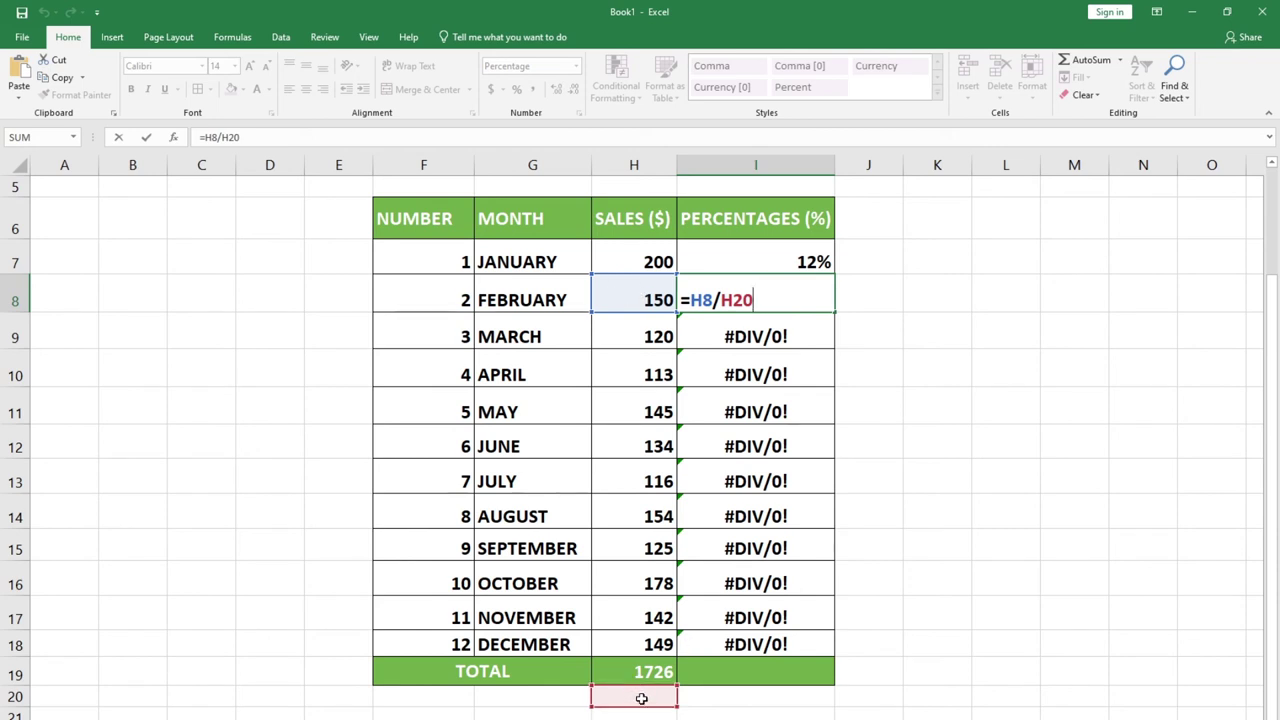
key(Return)
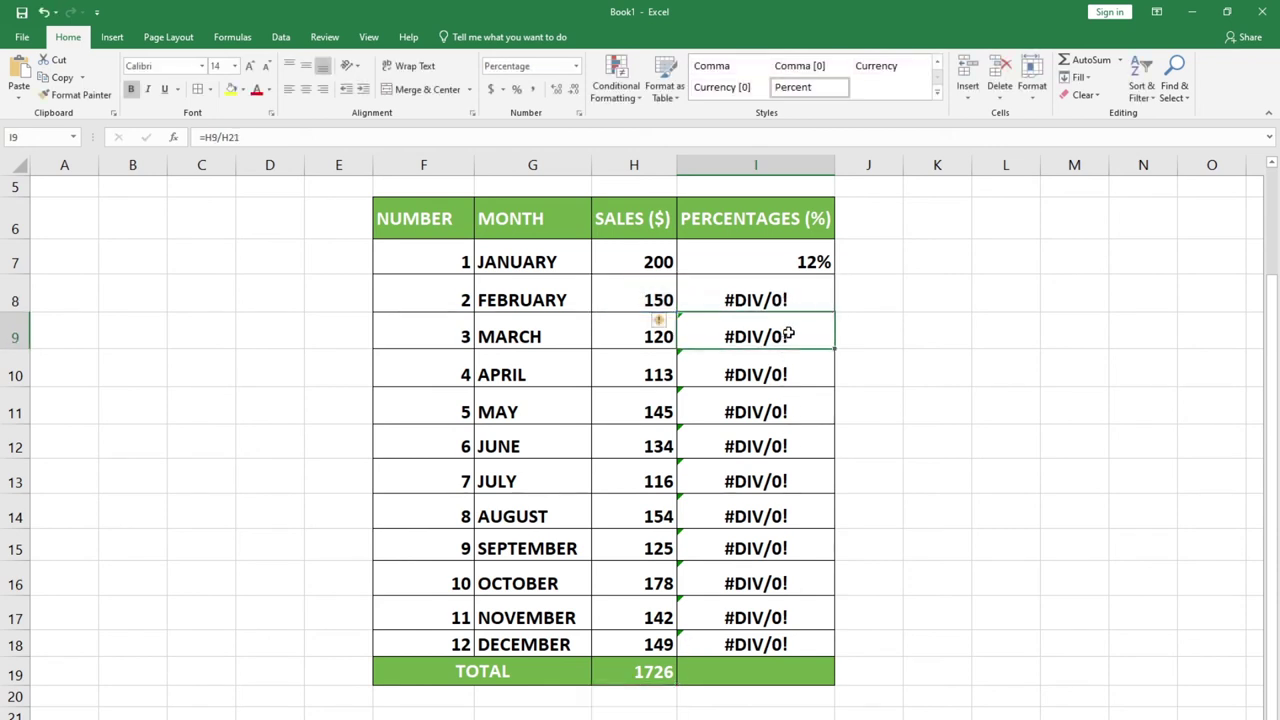
double_click(790, 336)
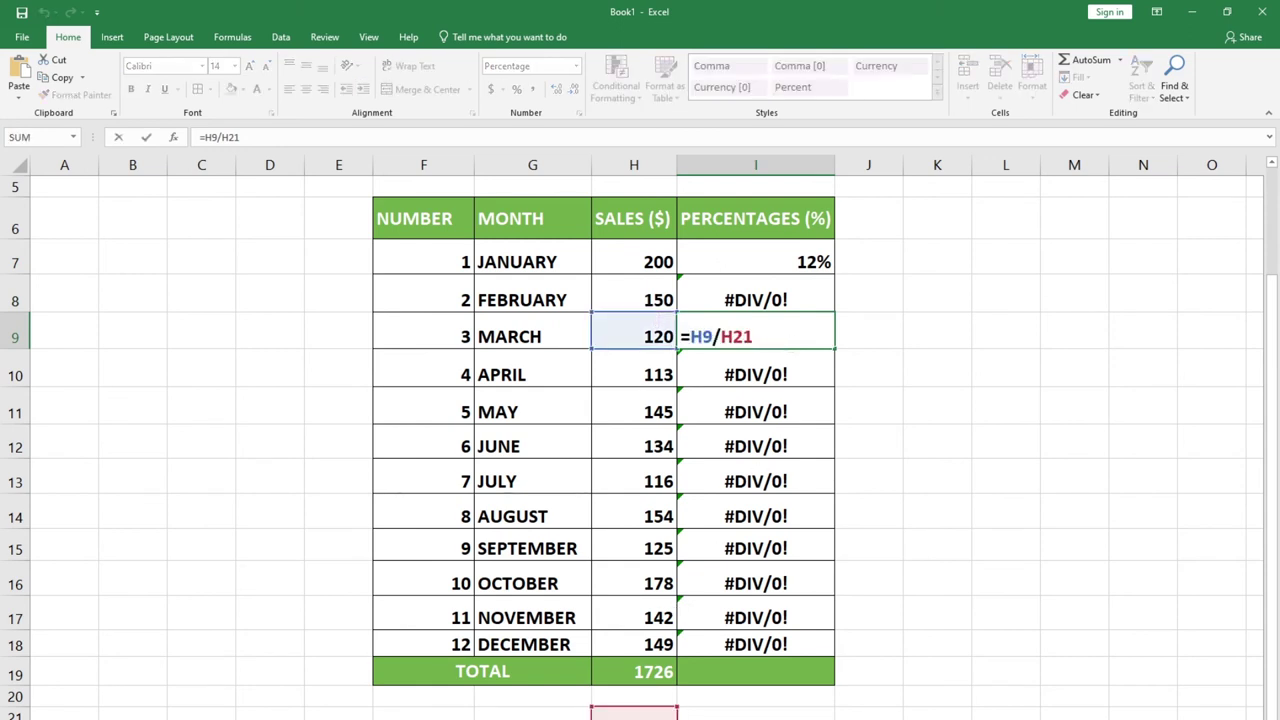
click(634, 673)
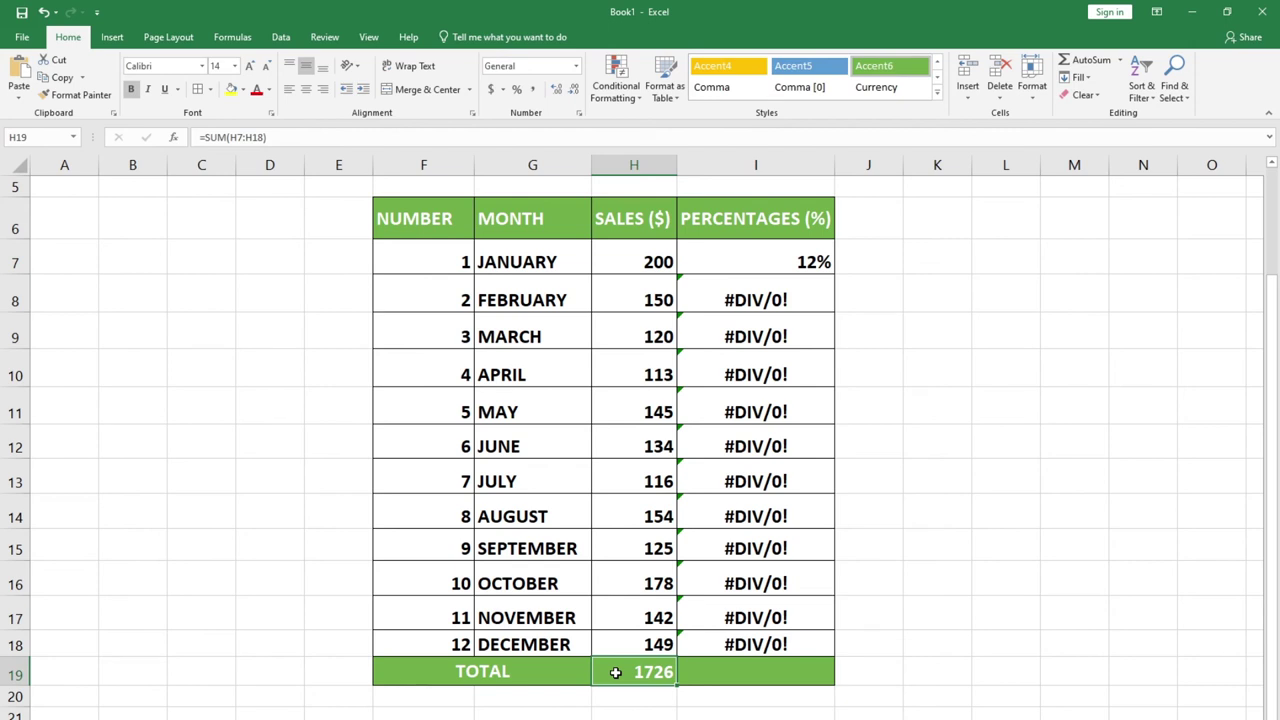
Step: Change I7 to =H7/$H$19 using F4 and refill it down through I18
double_click(737, 263)
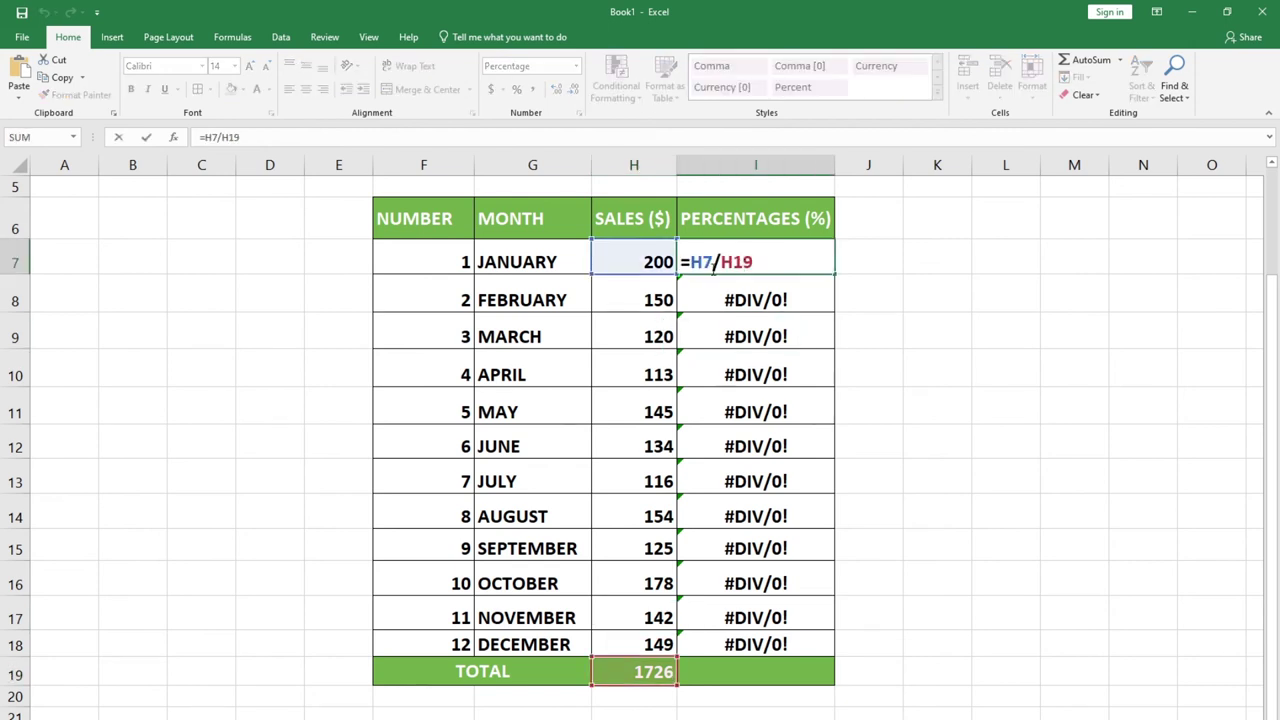
drag(723, 262, 754, 262)
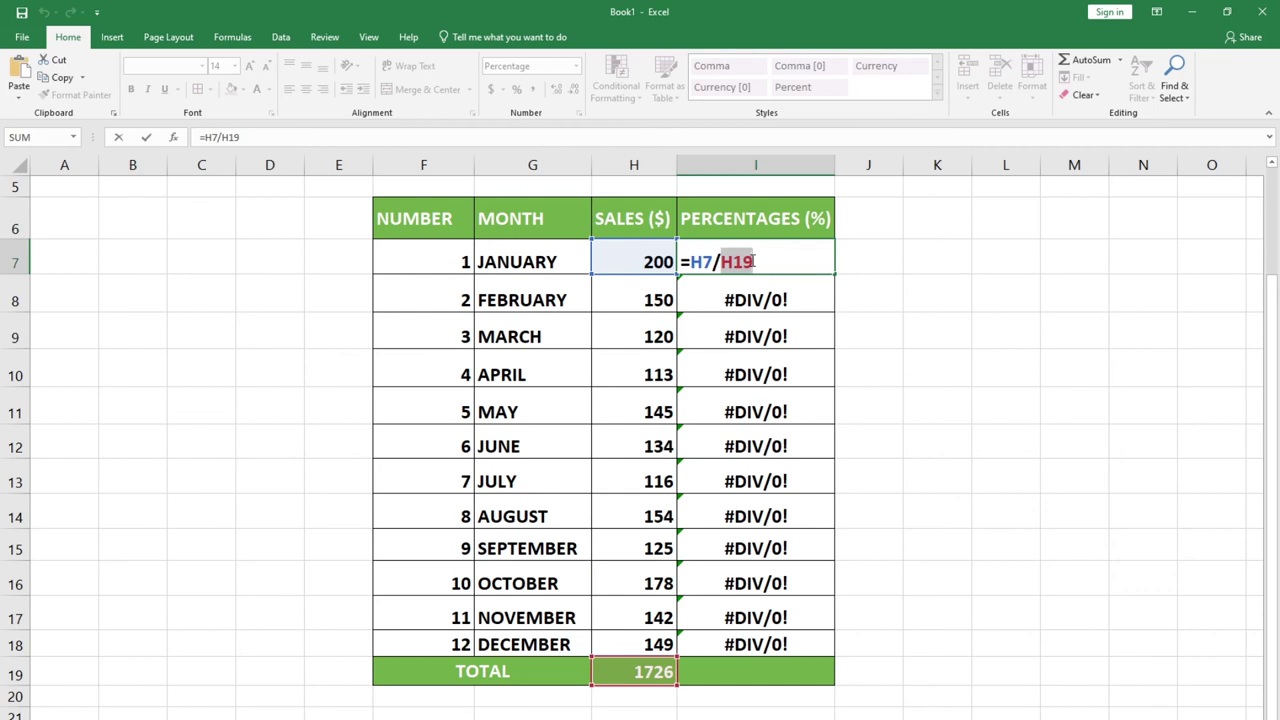
key(F4)
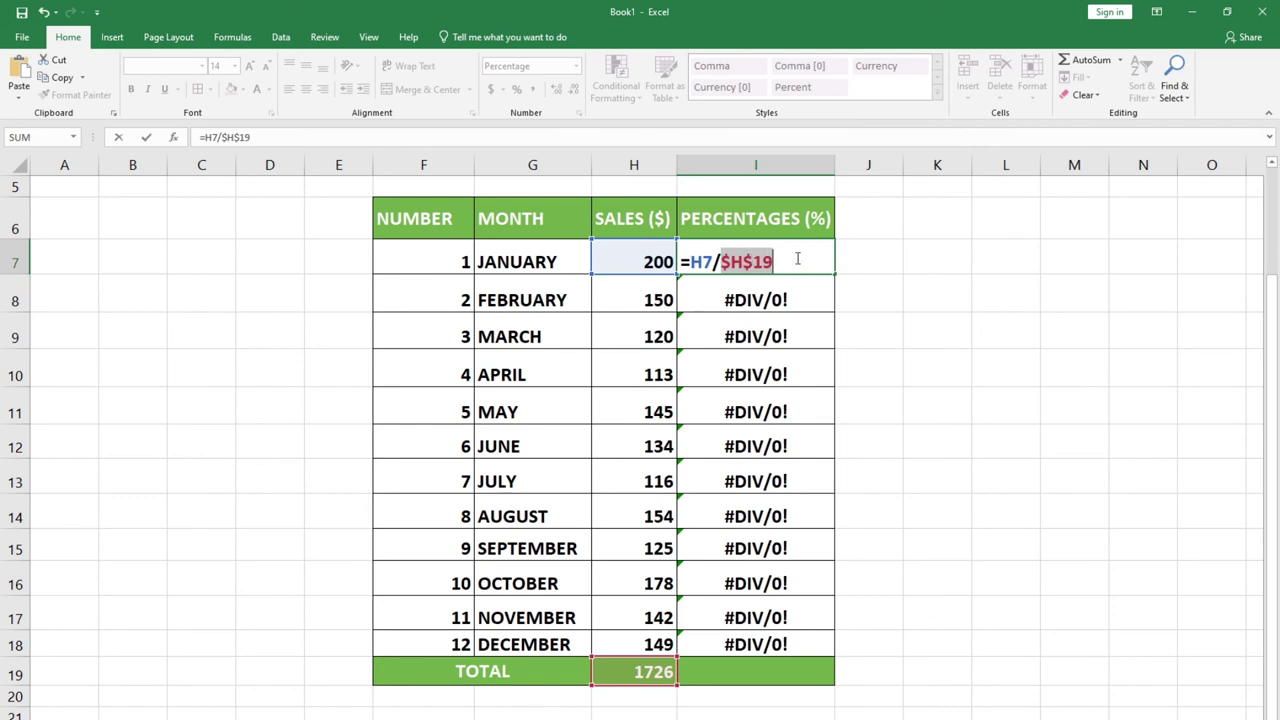
key(Return)
click(802, 262)
drag(834, 272, 822, 651)
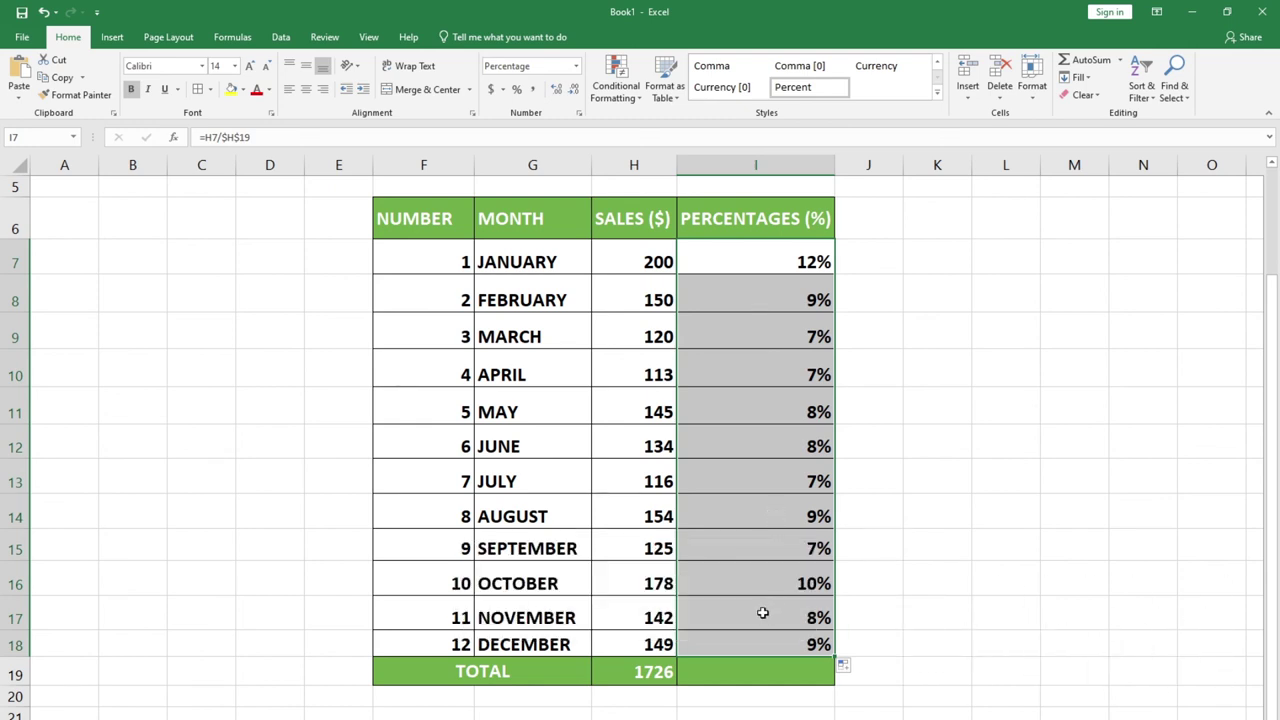
Step: Deselect the filled percentages, leaving November's I17 as =H17/$H$19 showing 8%
click(816, 612)
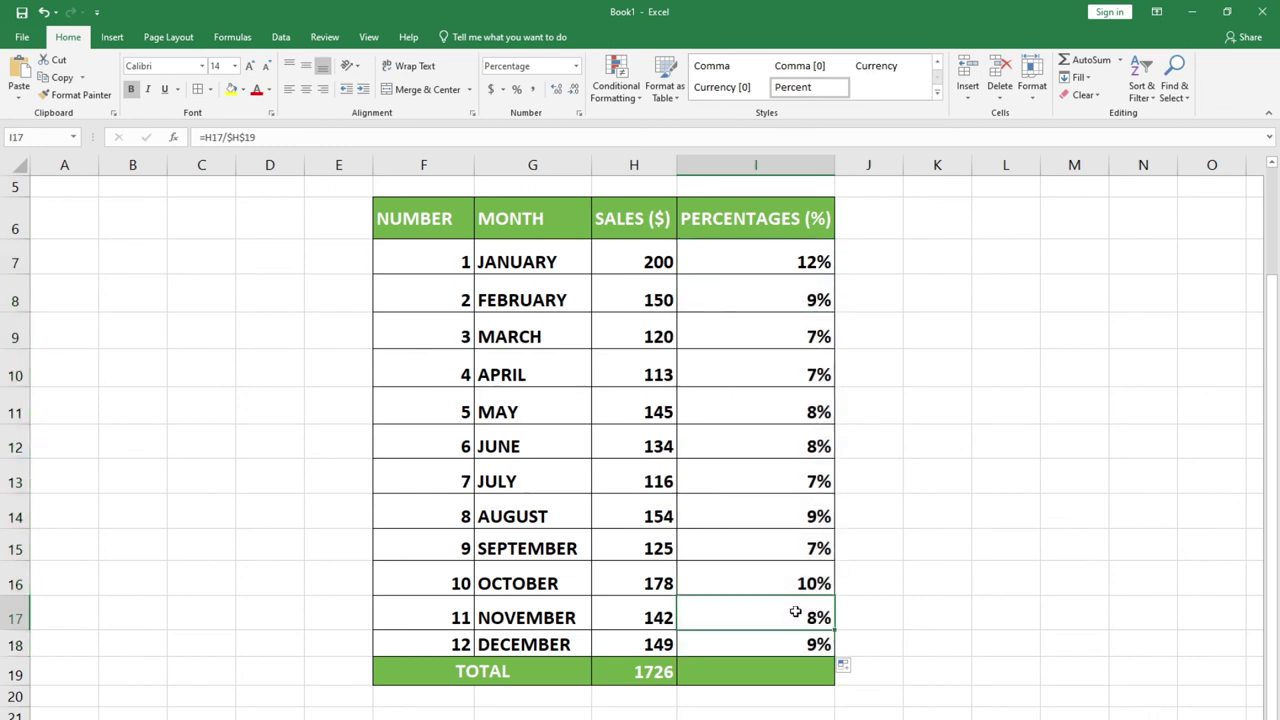